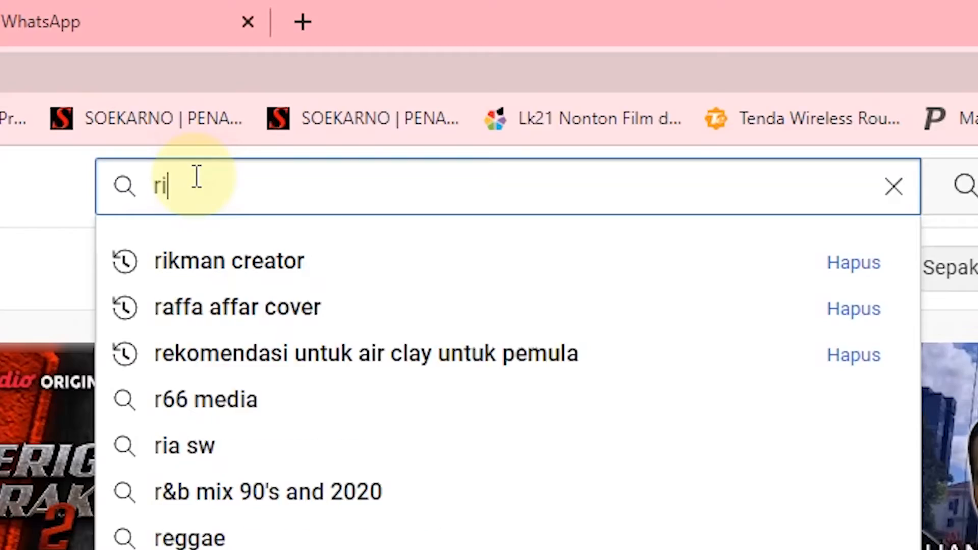
Search YouTube for "rikman creator".
type("kman creat")
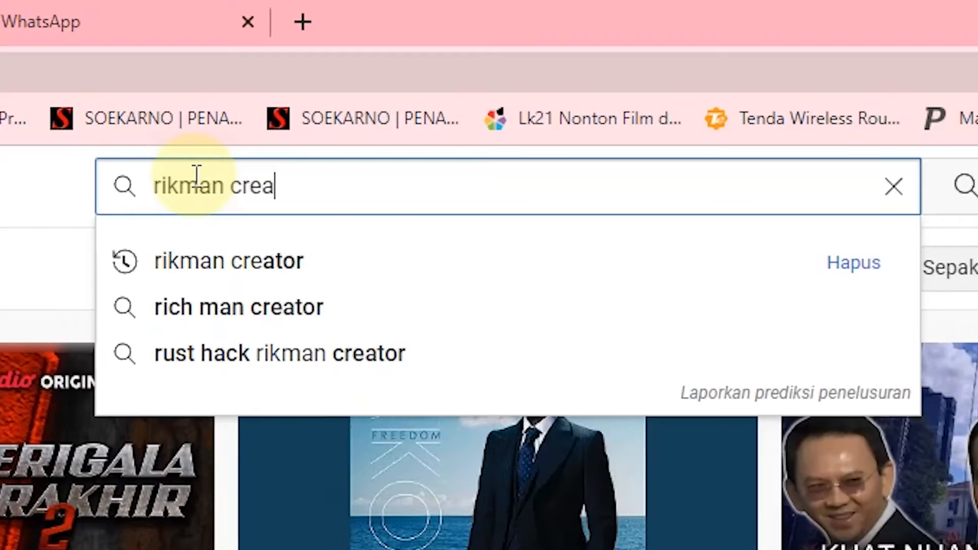
type("or")
key("Return")
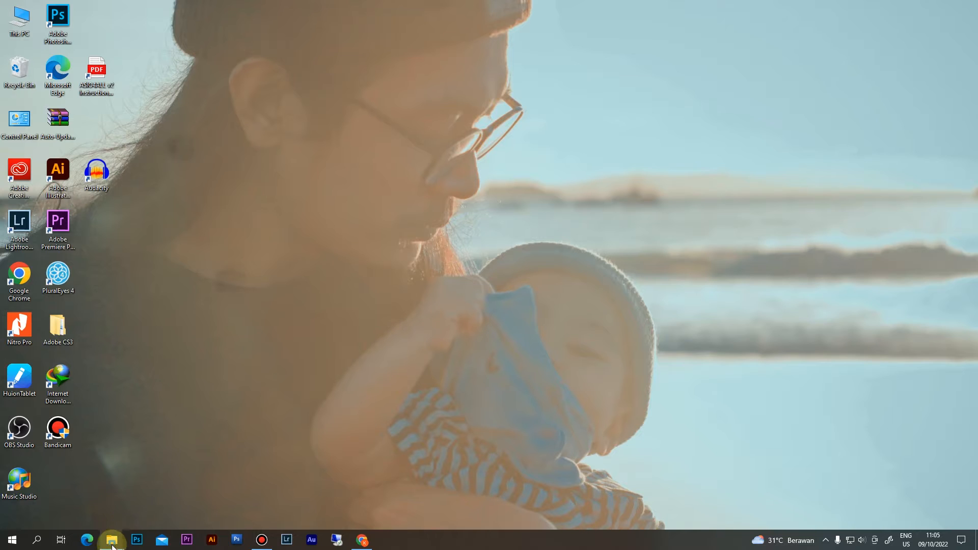
In File Explorer, go to the folder "20. 3D EFFECT PAINT" and open the 6533670 PSD file in Photoshop.
left_click(112, 541)
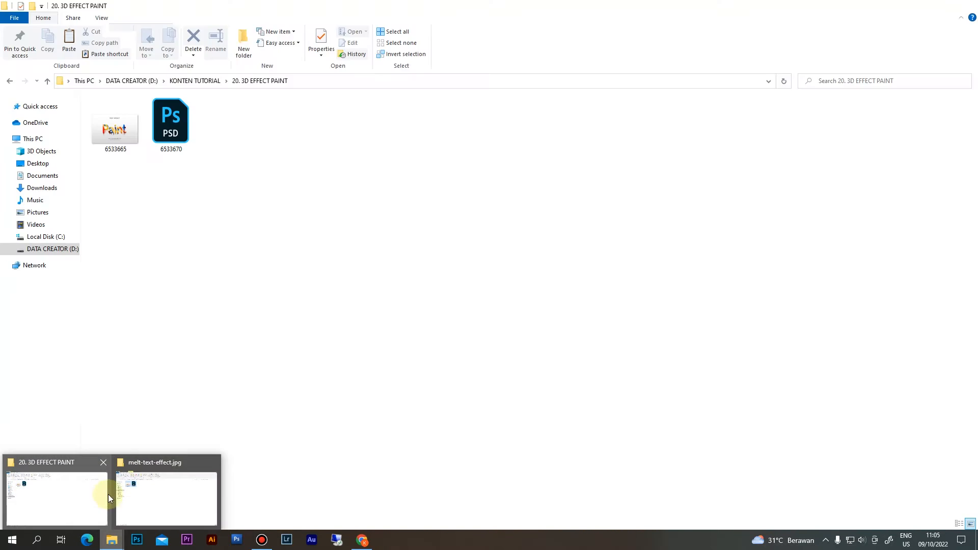
mouse_move(143, 503)
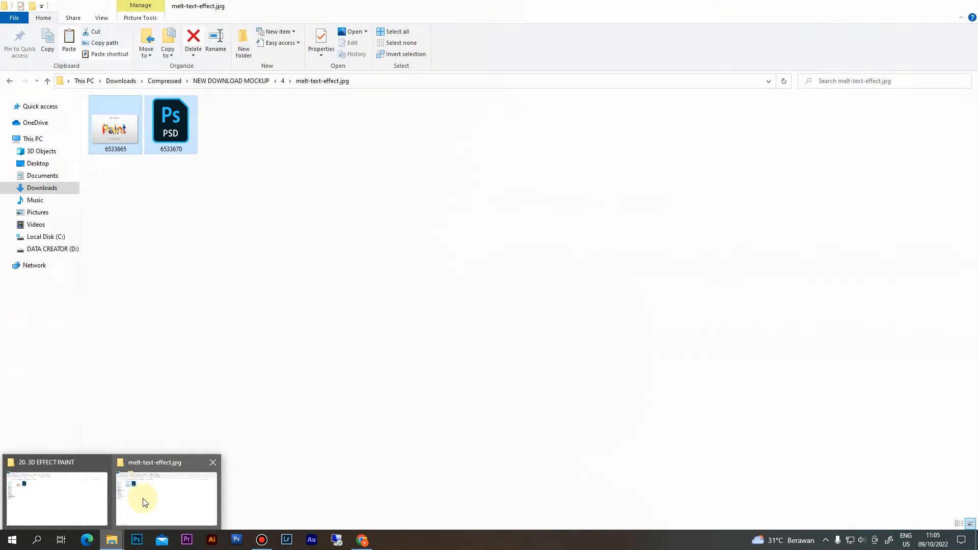
left_click(72, 503)
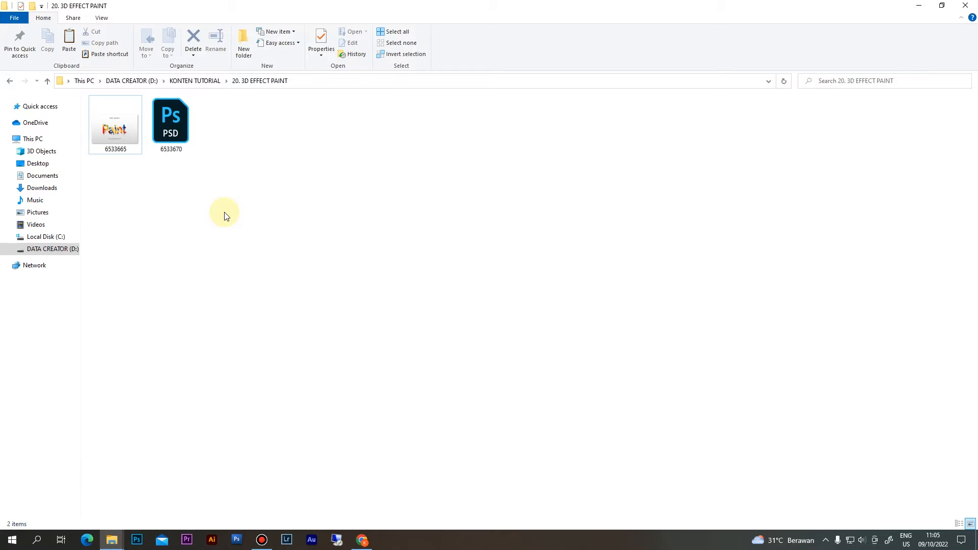
left_click(224, 213)
left_click(178, 130)
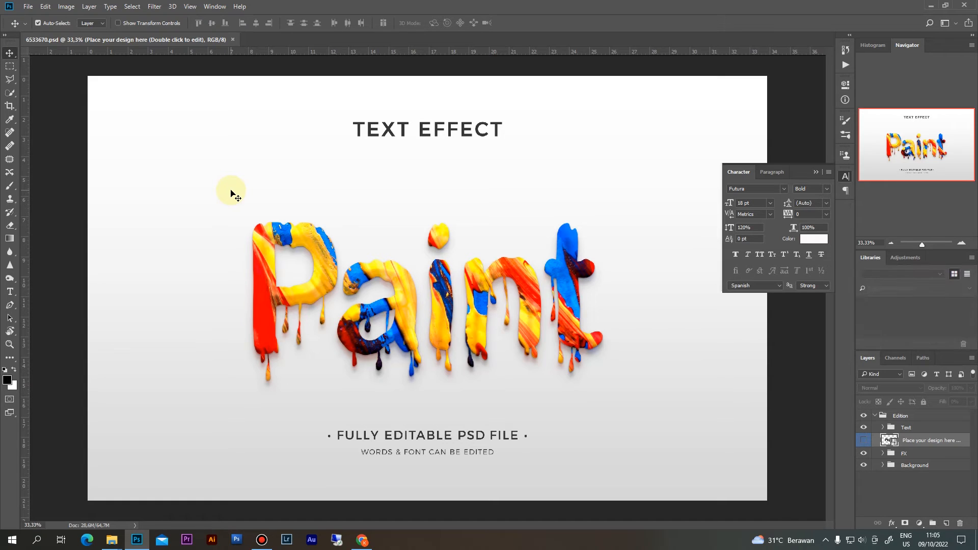
Open the contents of the "Place your design here" smart object and toggle the visibility of its "Place your design here" group.
key("ctrl+minus")
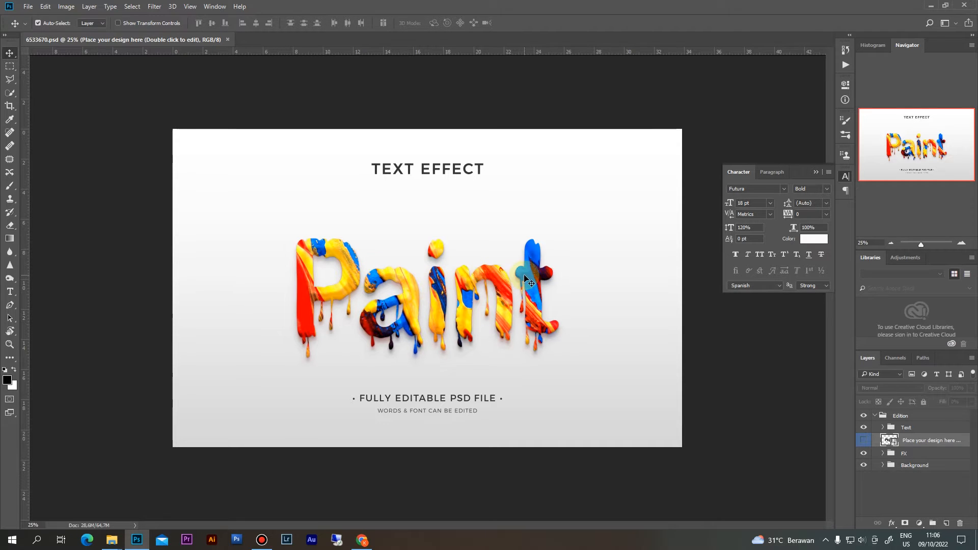
double_click(888, 443)
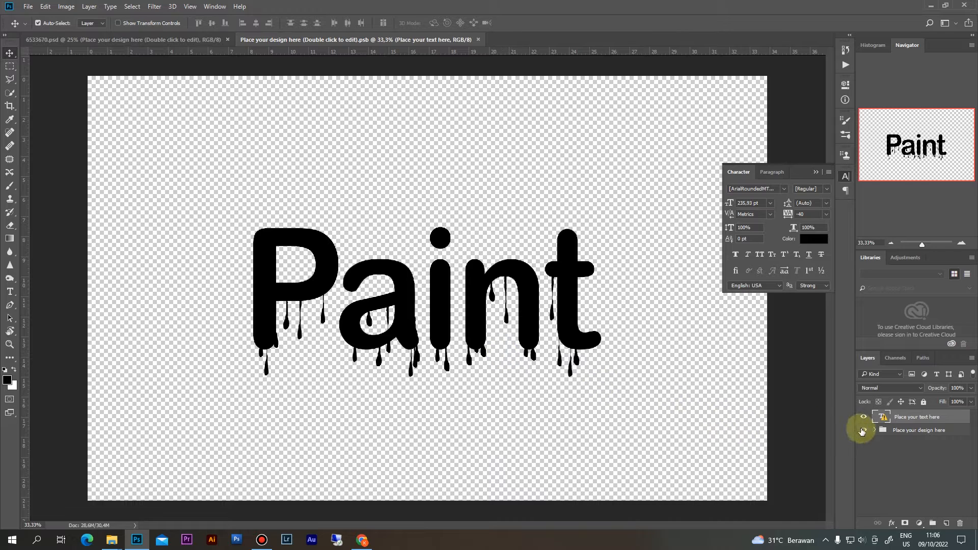
left_click(862, 431)
left_click(863, 432)
left_click(863, 430)
left_click(865, 427)
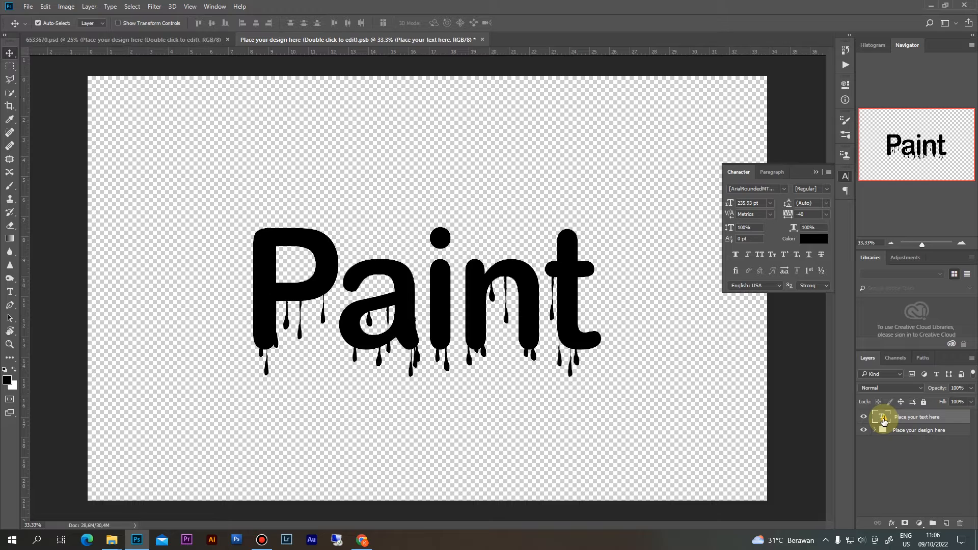
Open the "Place your text here" layer for editing, and search Google in Chrome for the missing font with "arialroundedmtbold free fonts".
mouse_move(884, 421)
double_click(883, 421)
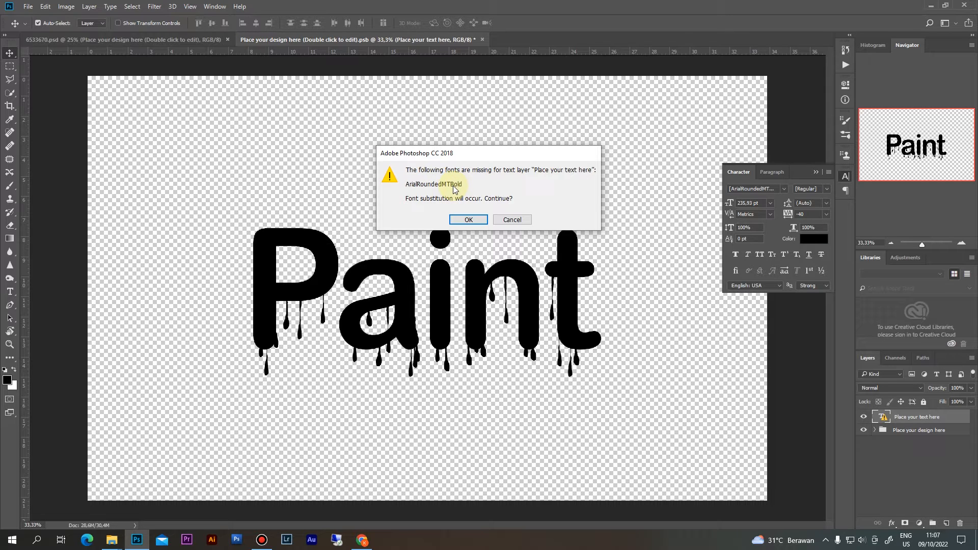
left_click(363, 544)
left_click(401, 217)
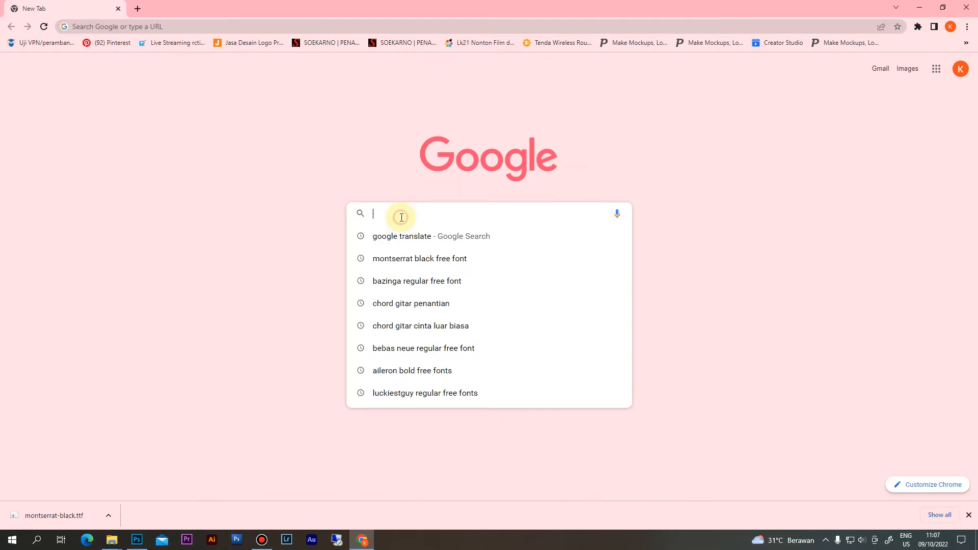
type("aria")
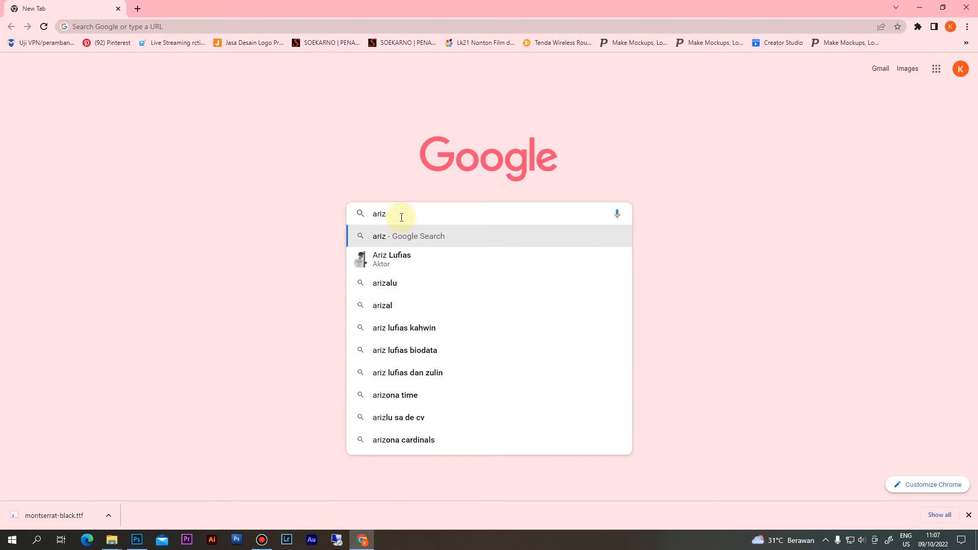
type("lround")
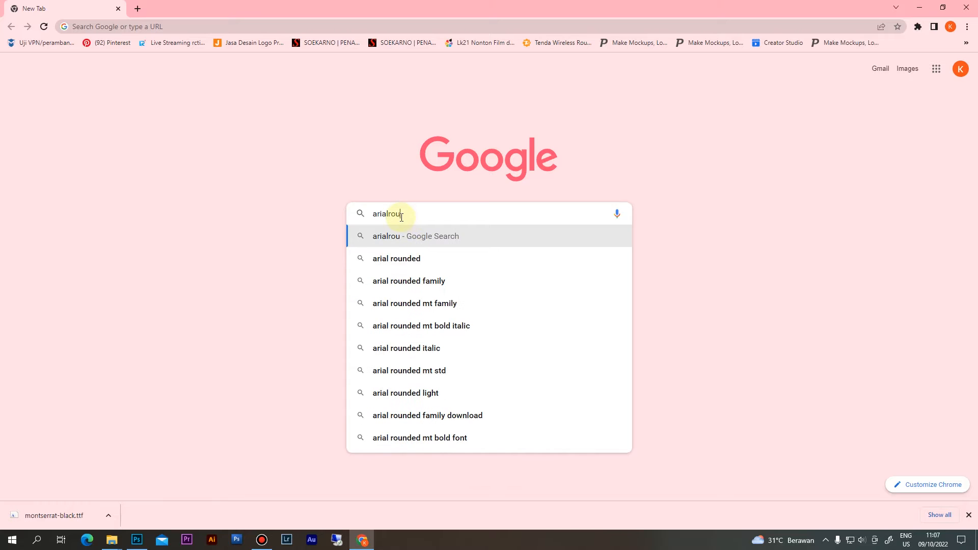
left_click(134, 545)
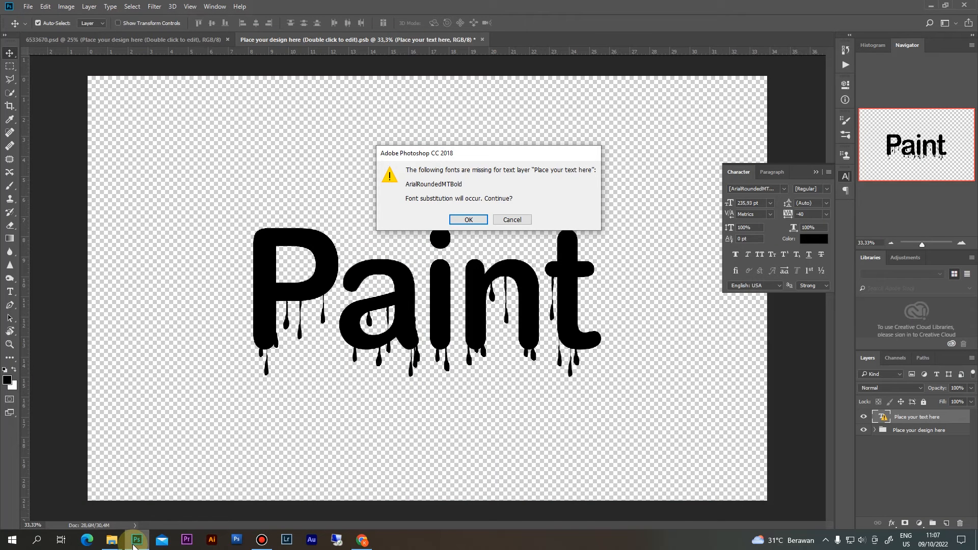
left_click(363, 539)
type("edm")
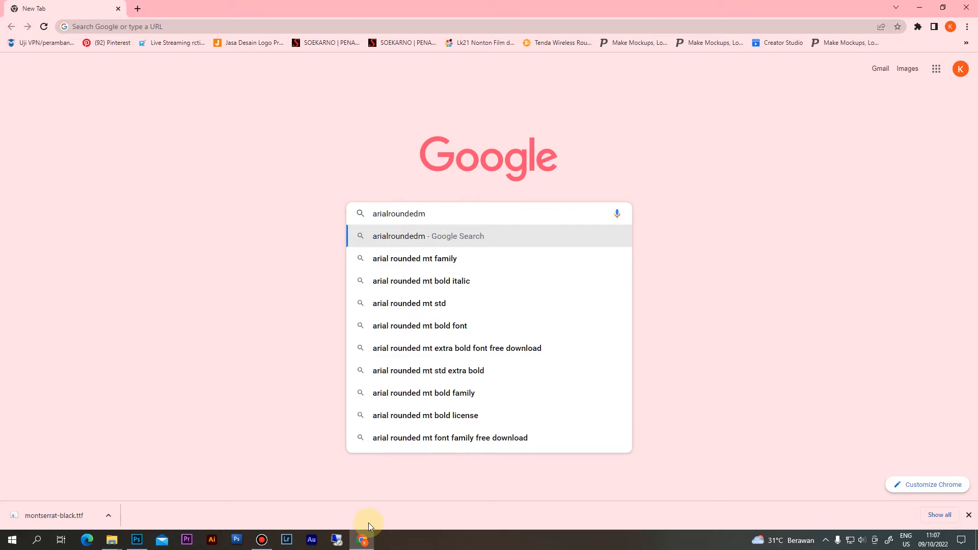
type("tbold free fonts")
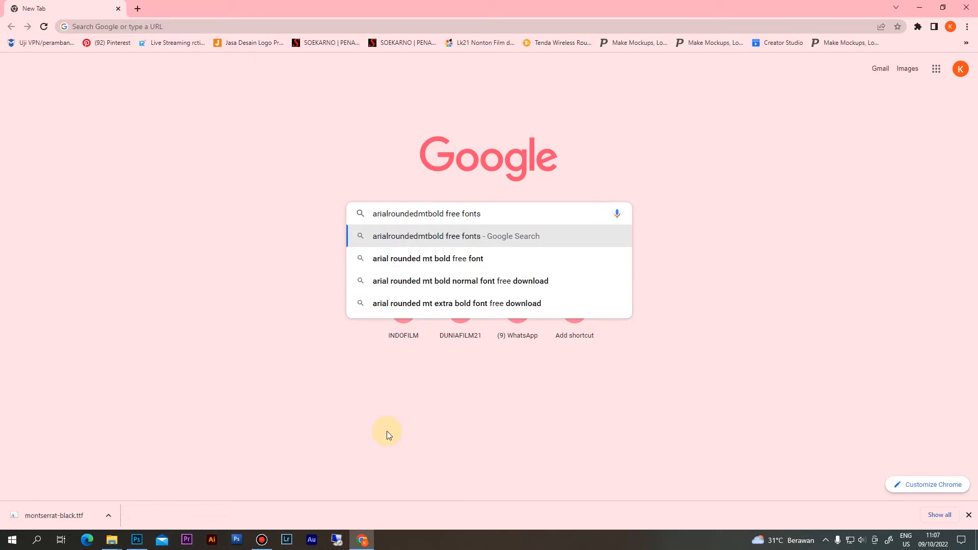
key("ctrl+a")
key("Return")
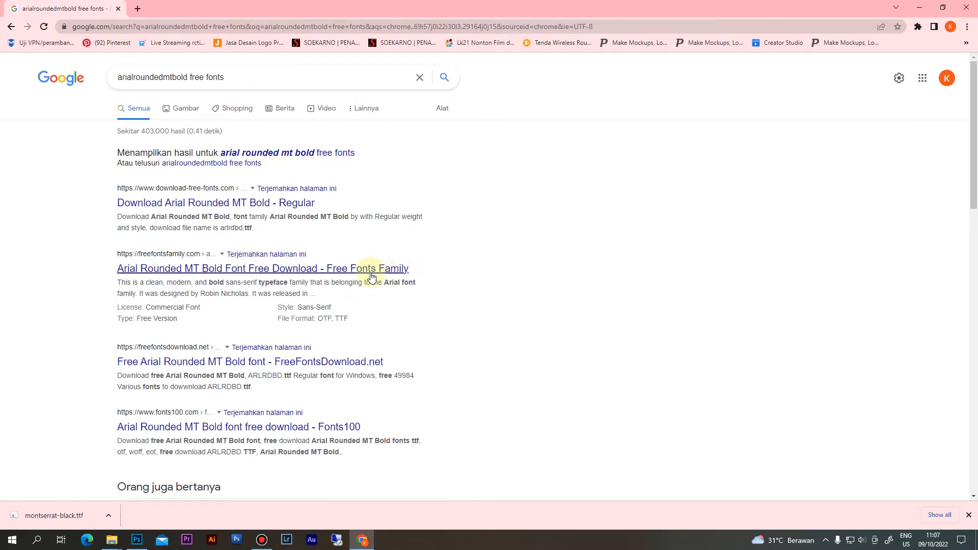
Open the "Download Arial Rounded MT Bold - Regular" search result in a new tab and switch to it.
scroll(371, 273, "down", 2)
scroll(372, 273, "up", 2)
right_click(194, 204)
left_click(230, 211)
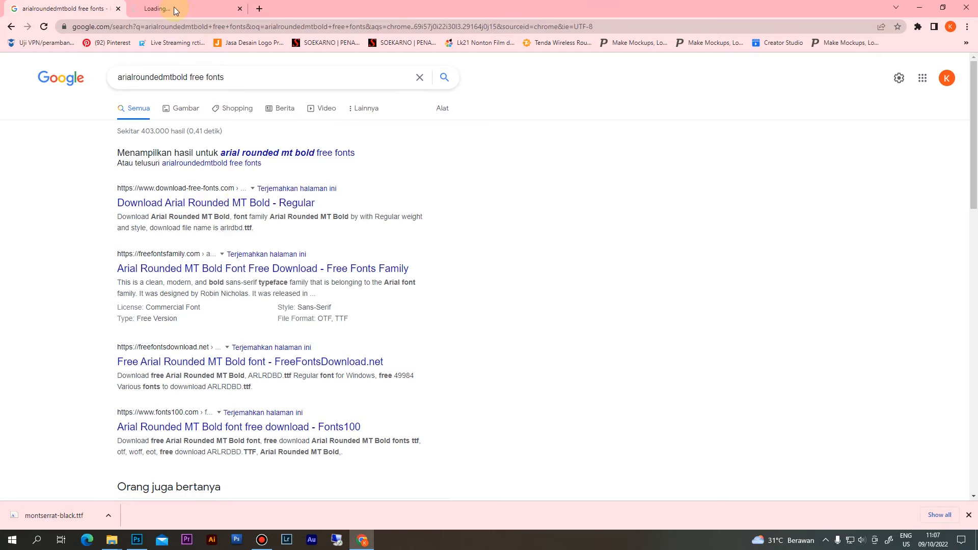
left_click(174, 9)
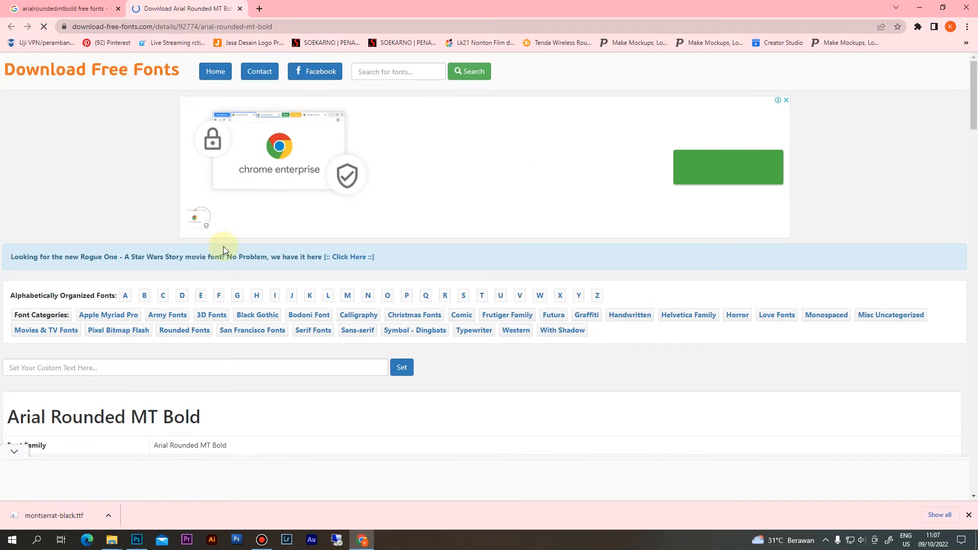
Download the Arial Rounded MT Bold font for PC/Mac from the font's page.
scroll(224, 255, "down", 6)
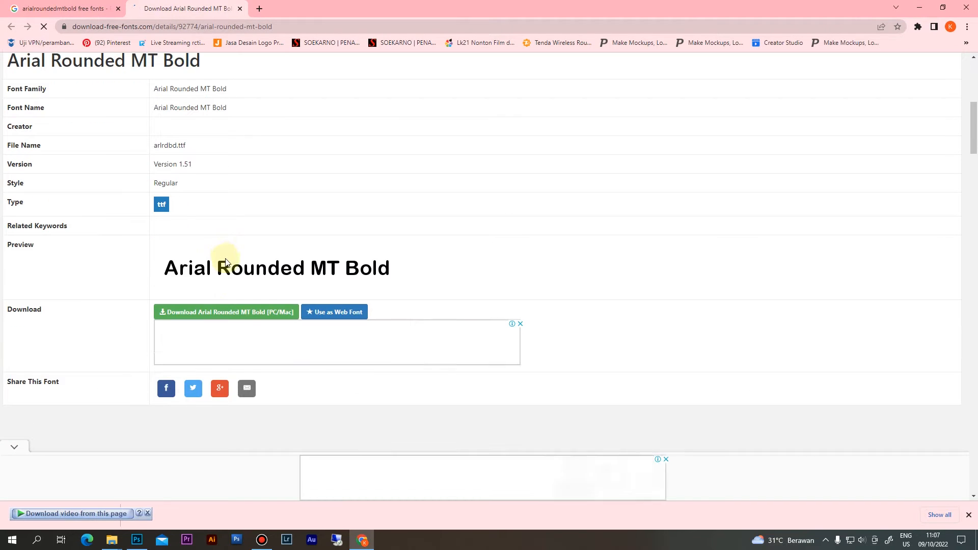
scroll(239, 277, "down", 1)
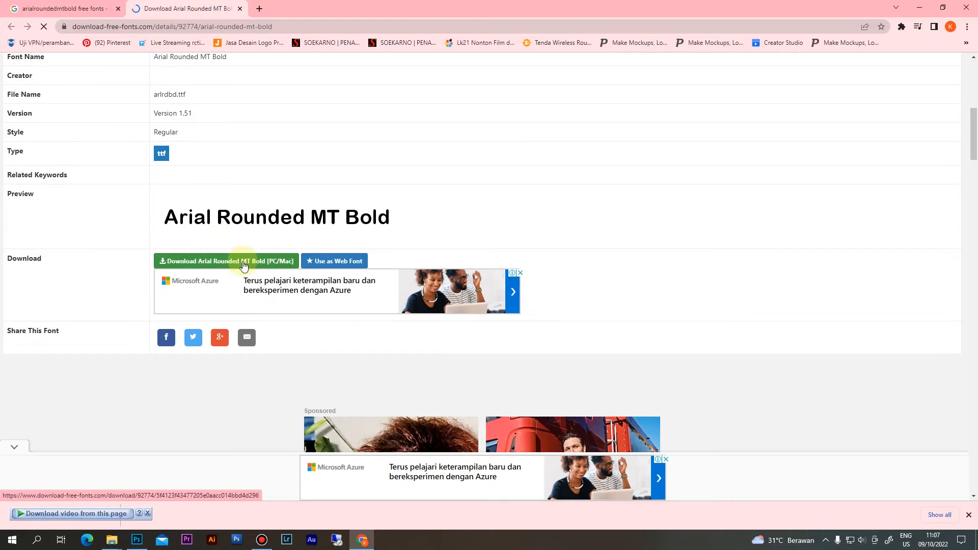
left_click(243, 261)
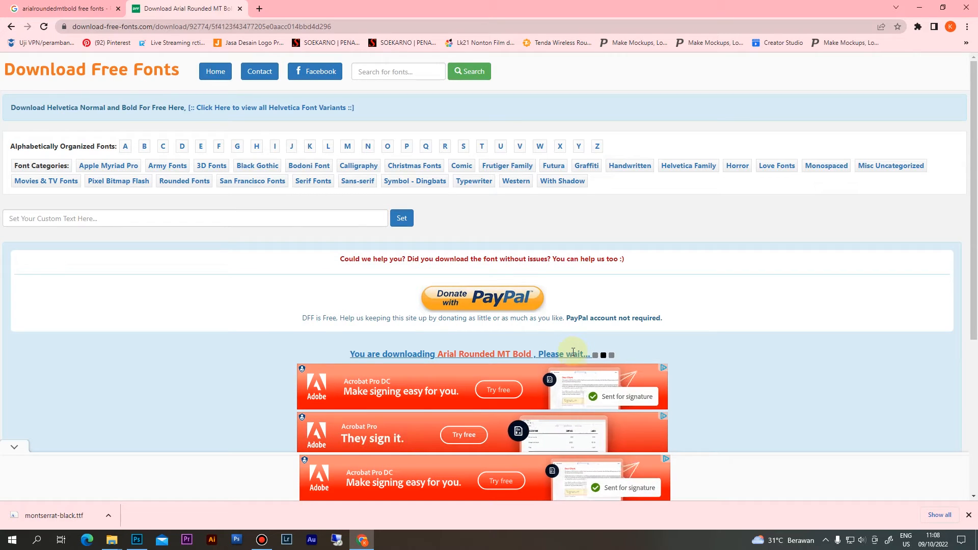
scroll(575, 351, "down", 2)
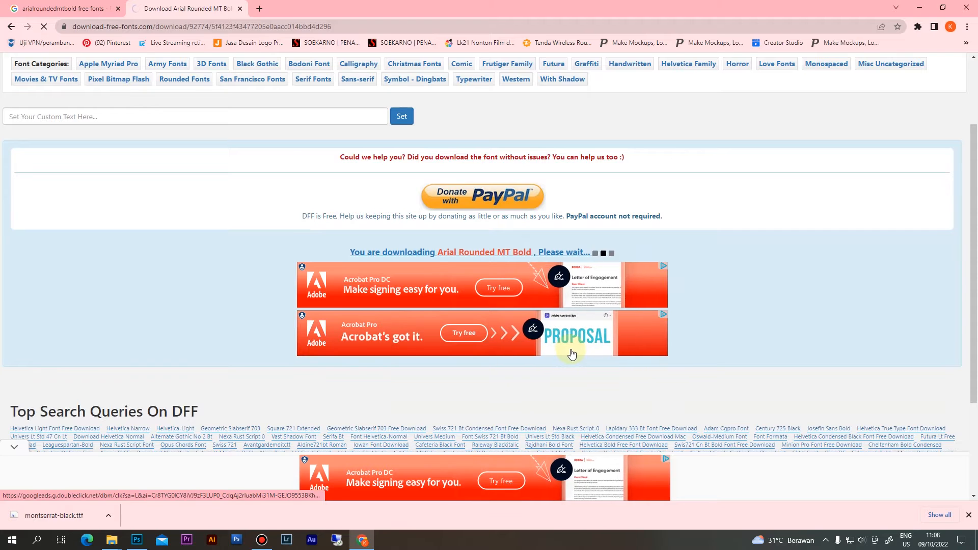
scroll(570, 346, "up", 2)
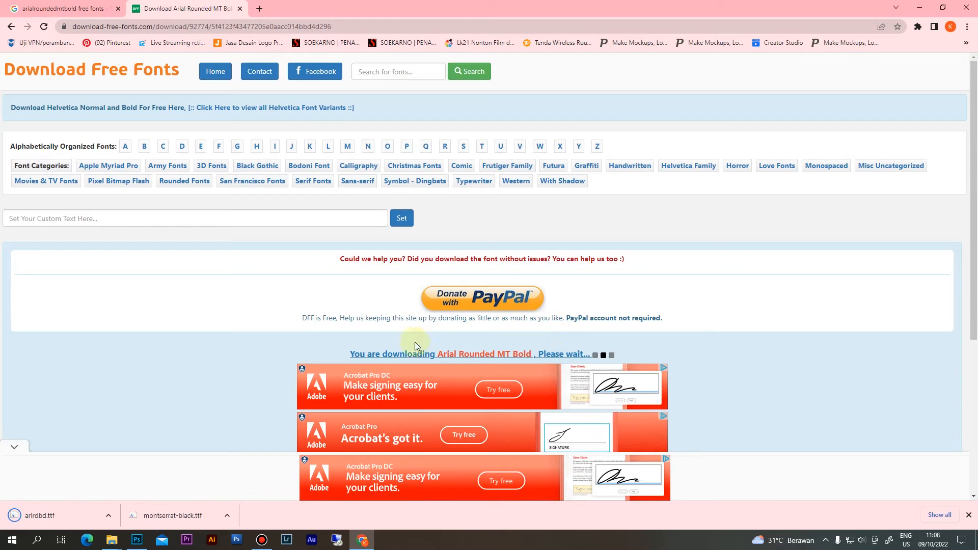
Move the downloaded arlrdbd font file from the Downloads folder into the "20. 3D EFFECT PAINT" folder.
left_click(108, 516)
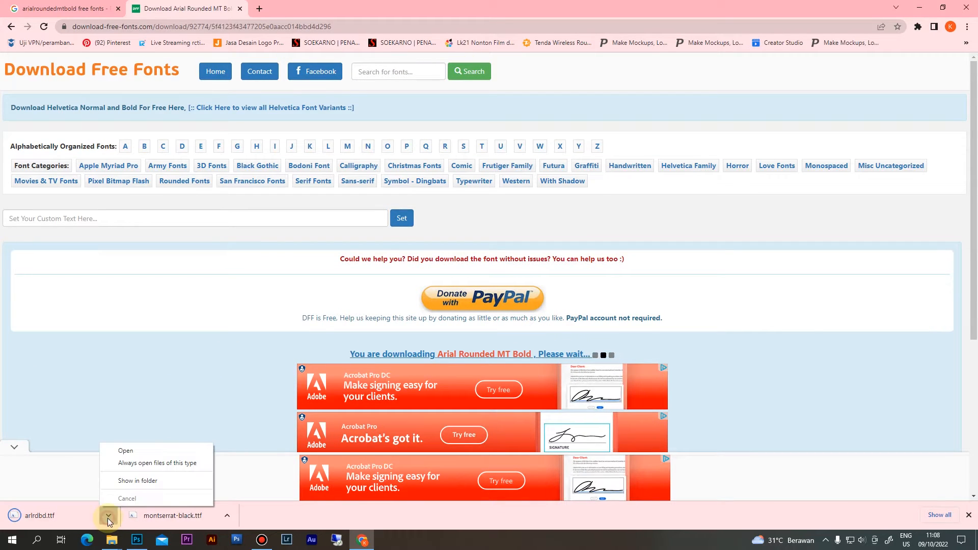
left_click(129, 481)
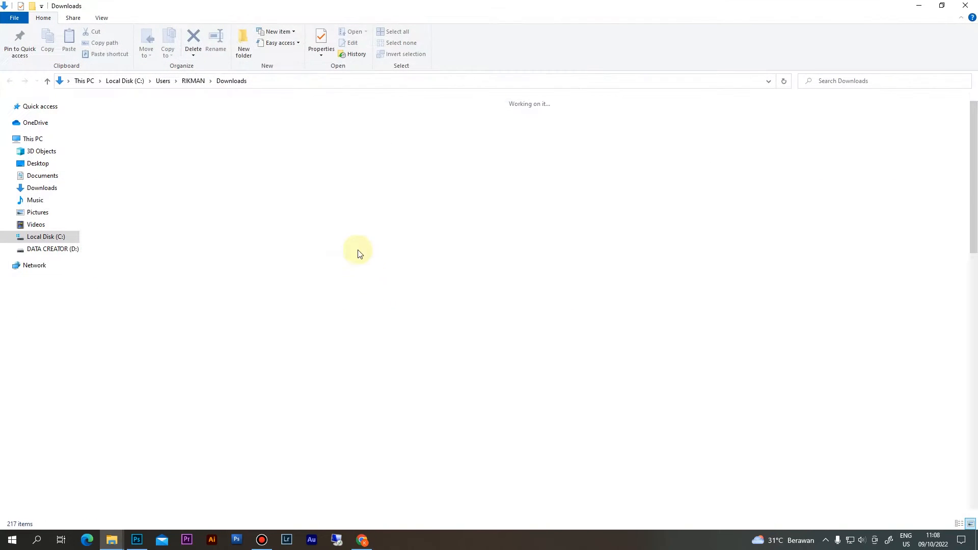
right_click(114, 135)
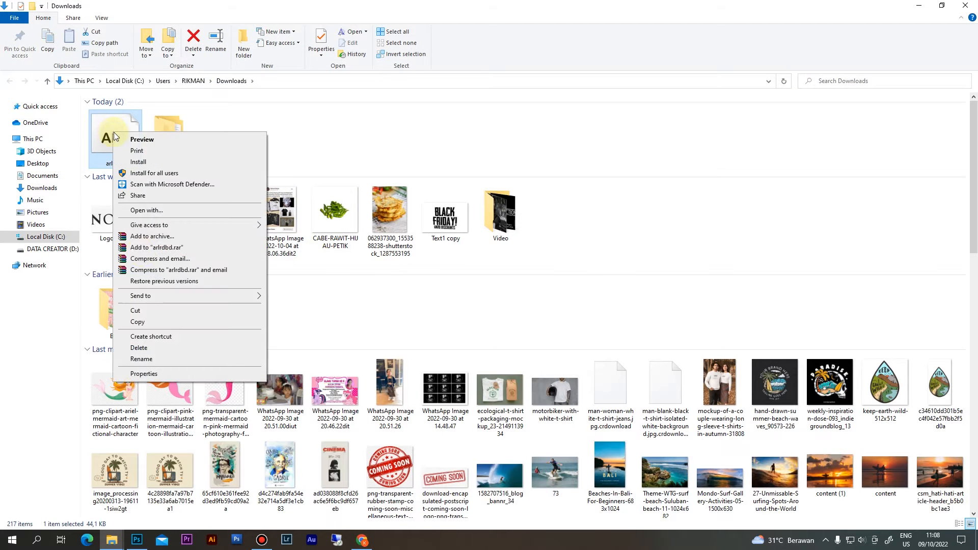
left_click(153, 310)
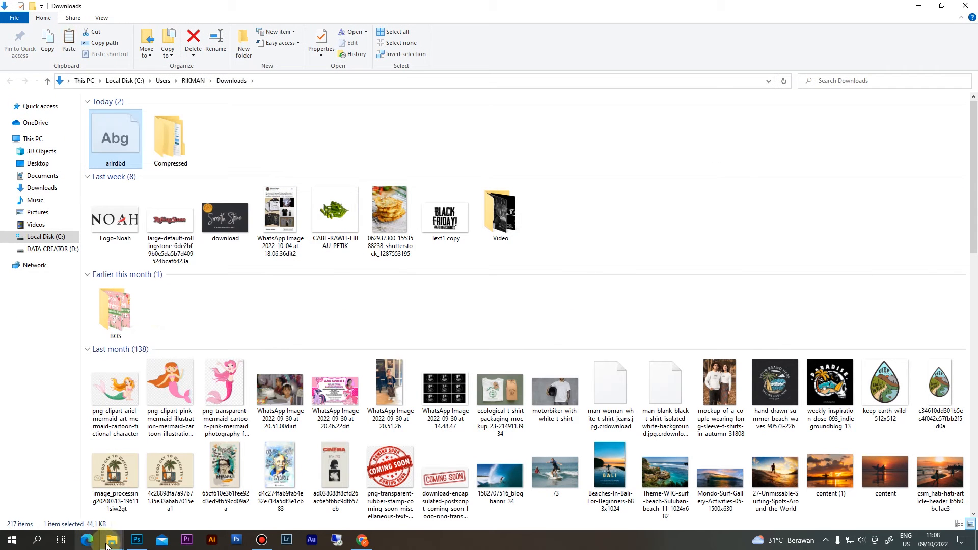
mouse_move(112, 539)
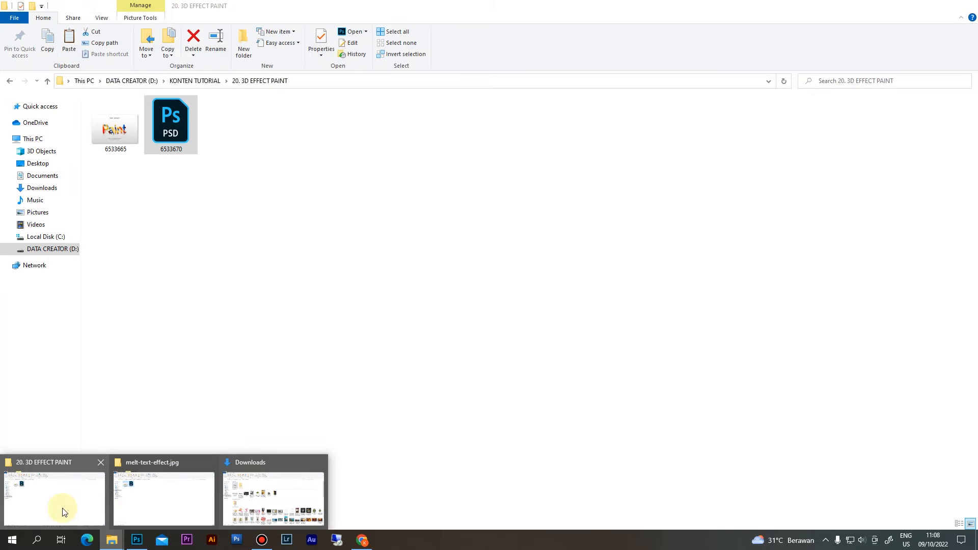
left_click(62, 511)
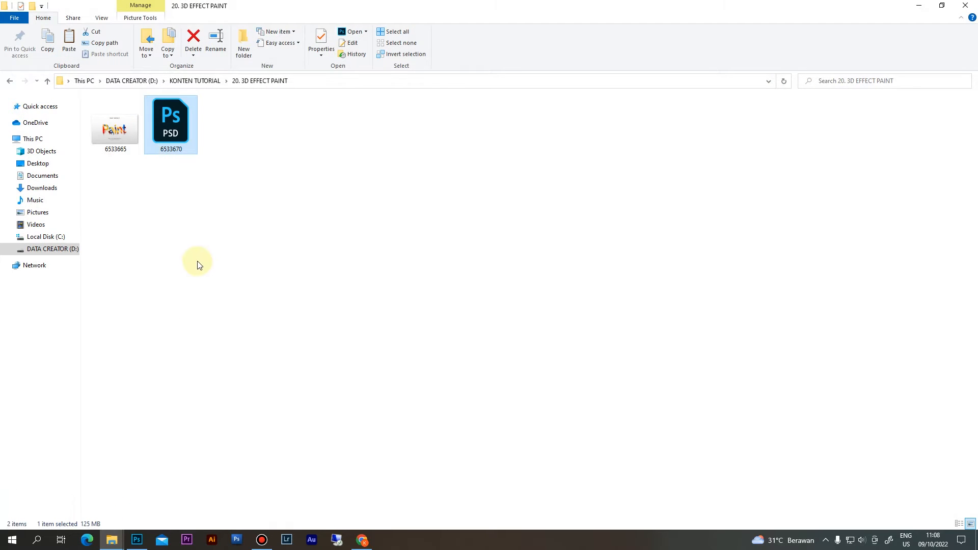
left_click(230, 243)
key("ctrl+v")
left_click(230, 243)
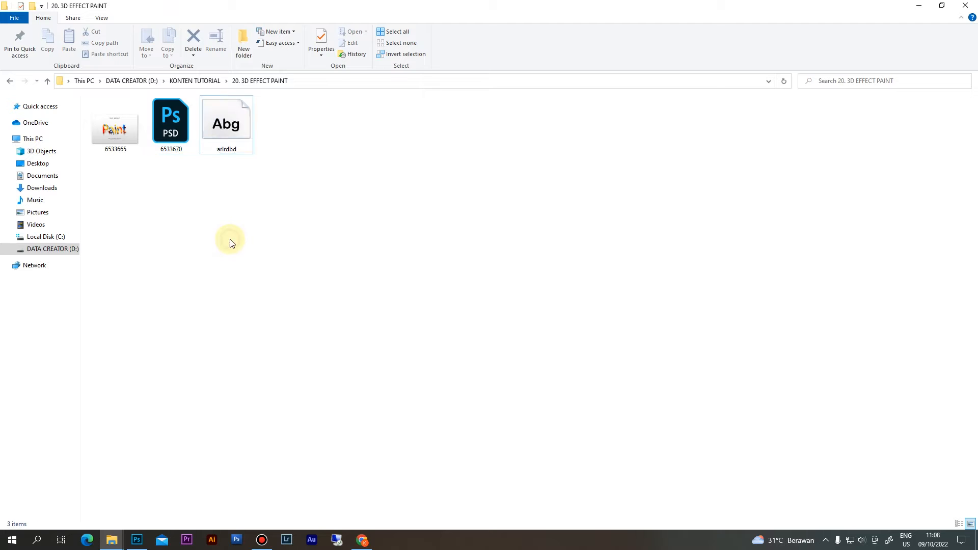
Install the Arial Rounded MT Bold font from the arlrdbd file and return to Photoshop.
double_click(237, 129)
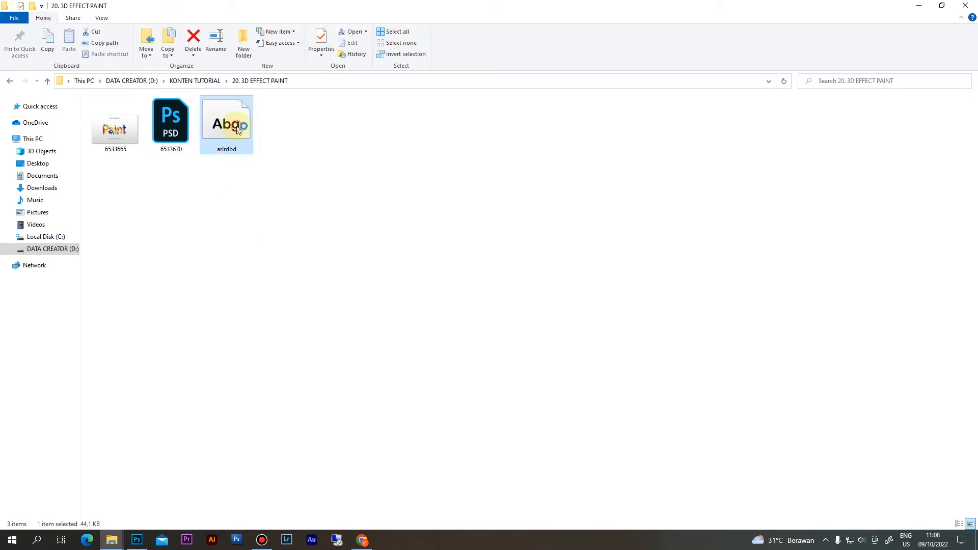
left_click(168, 149)
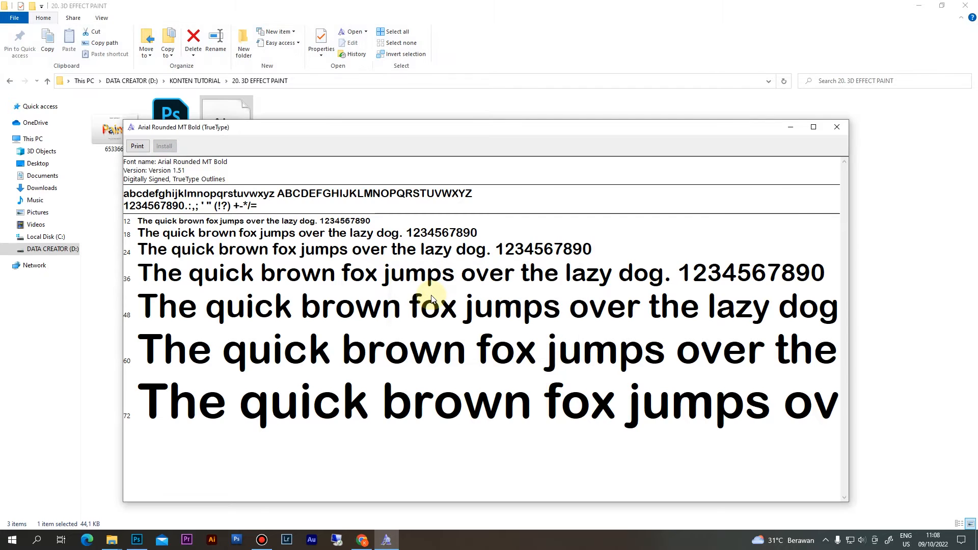
left_click(837, 128)
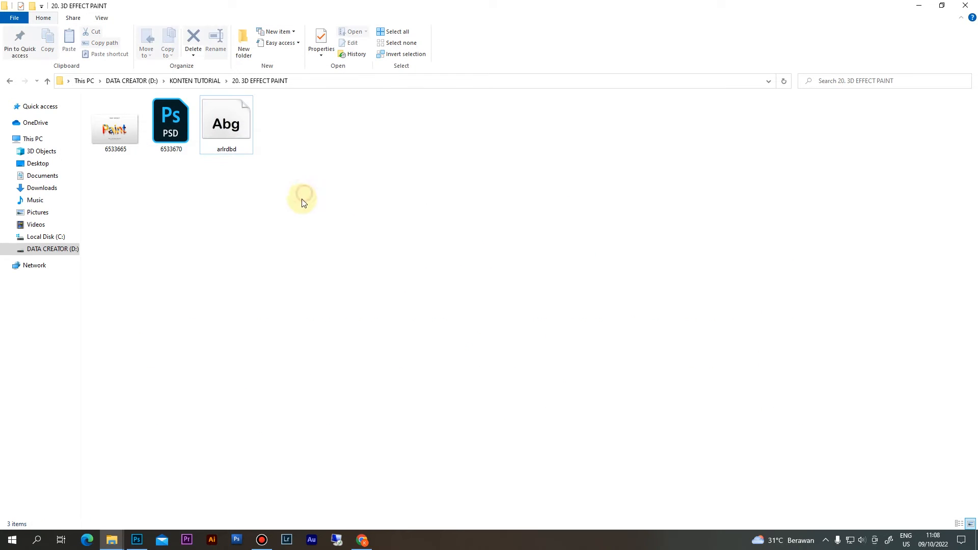
left_click(139, 540)
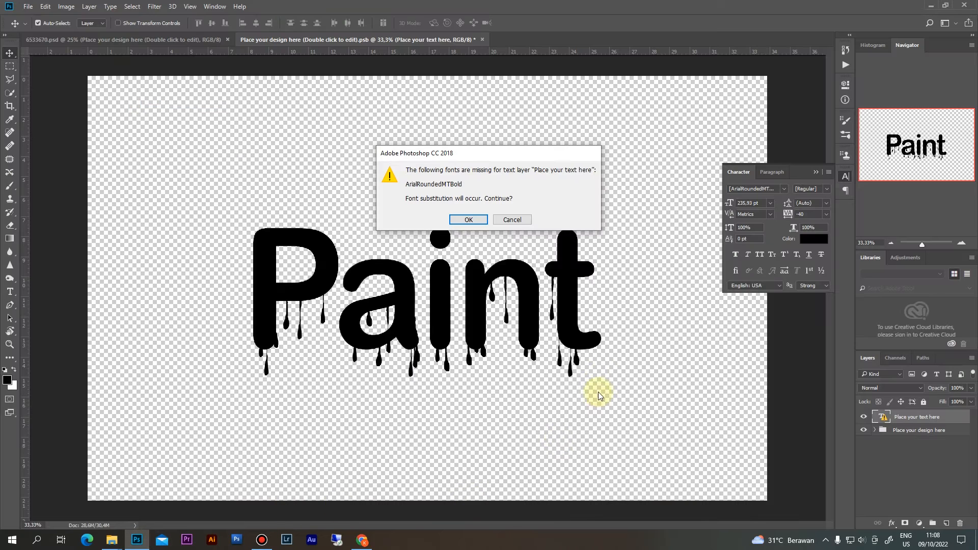
Dismiss the missing-font warning and replace the text "Paint" with "CAT" in the Arial Rounded MT Bold text layer.
left_click(519, 223)
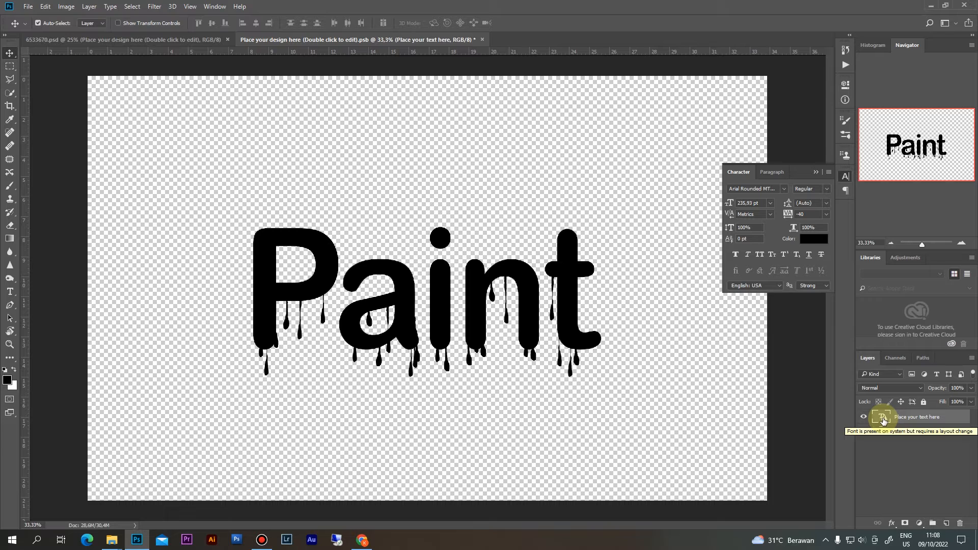
key("t")
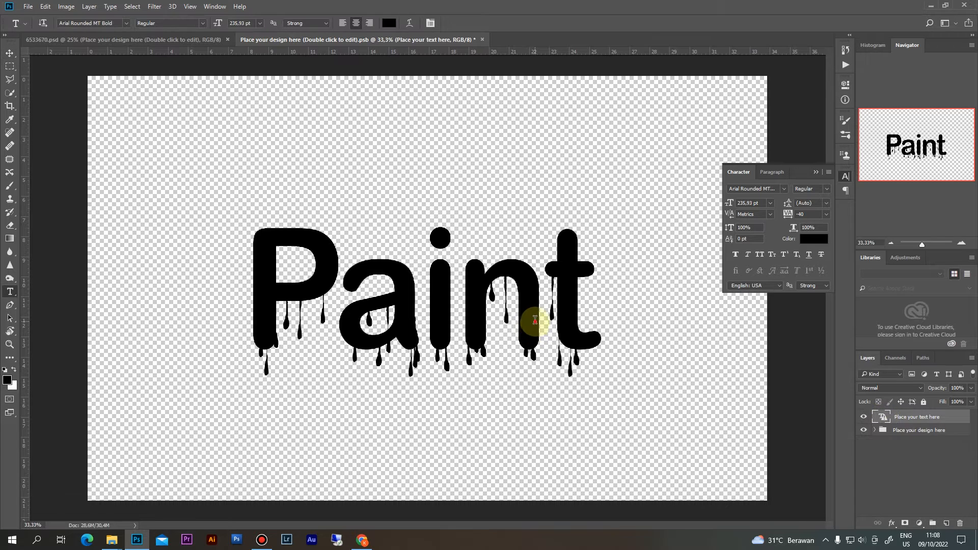
left_click(535, 320)
left_click(477, 213)
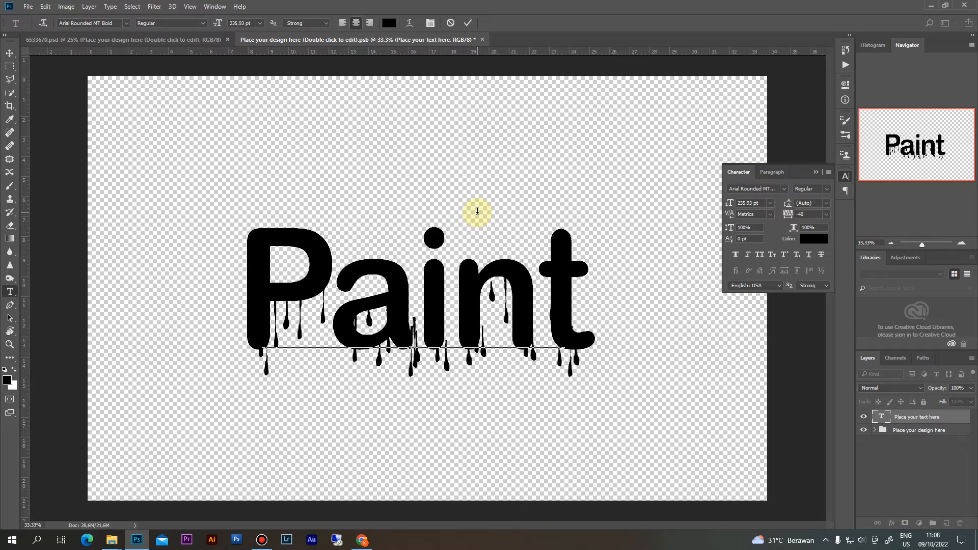
key("ctrl+a")
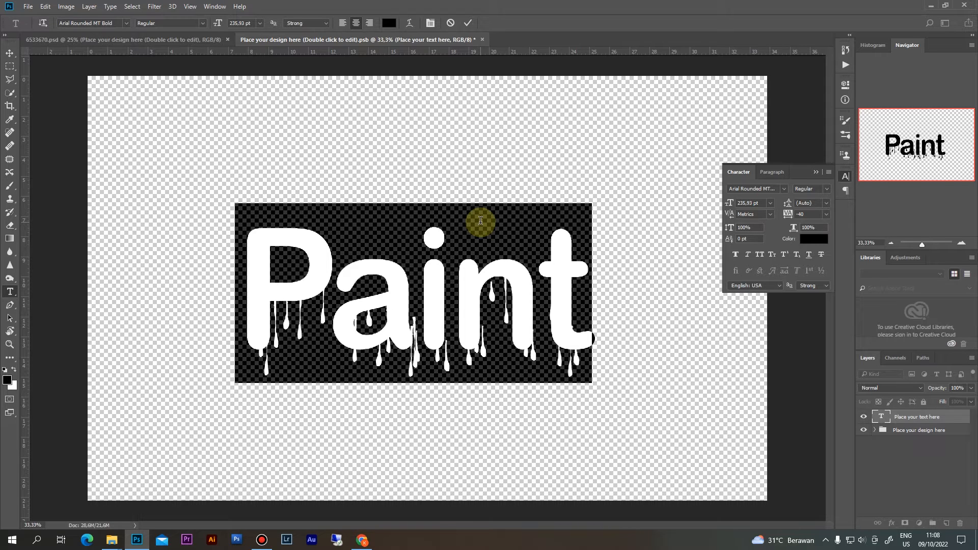
type("CAT")
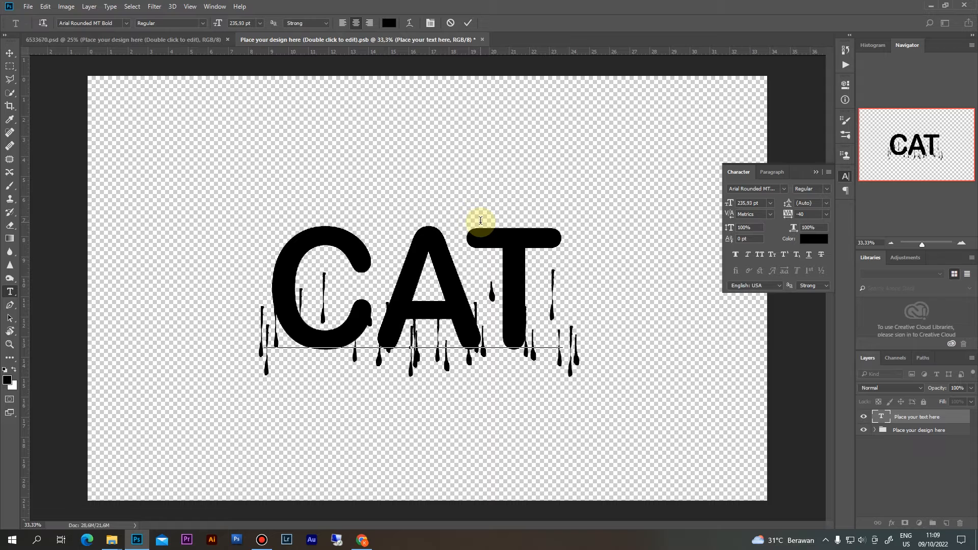
left_click(470, 21)
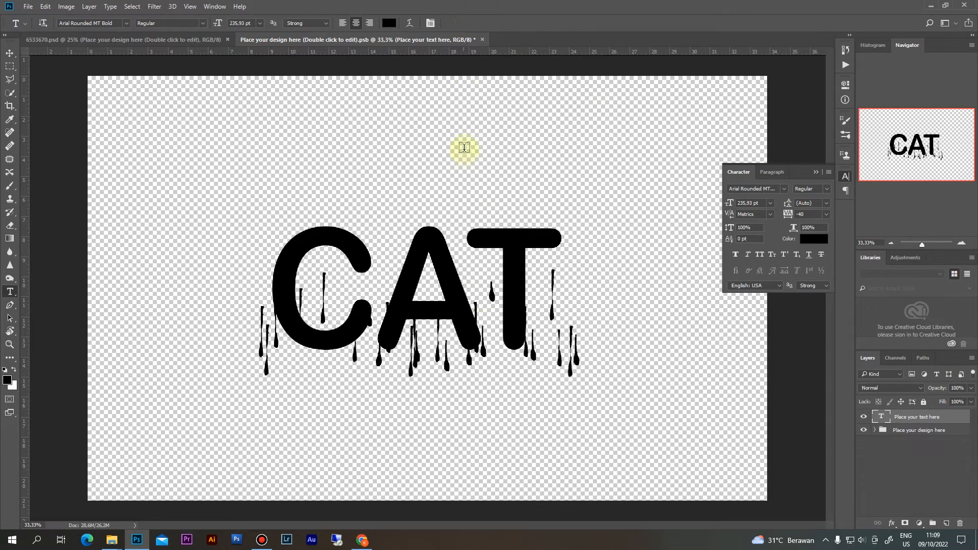
Centre the CAT text layer horizontally on the canvas by aligning it to a full-canvas selection, then deselect.
key("v")
left_click_drag(474, 299, 477, 304)
key("ctrl+a")
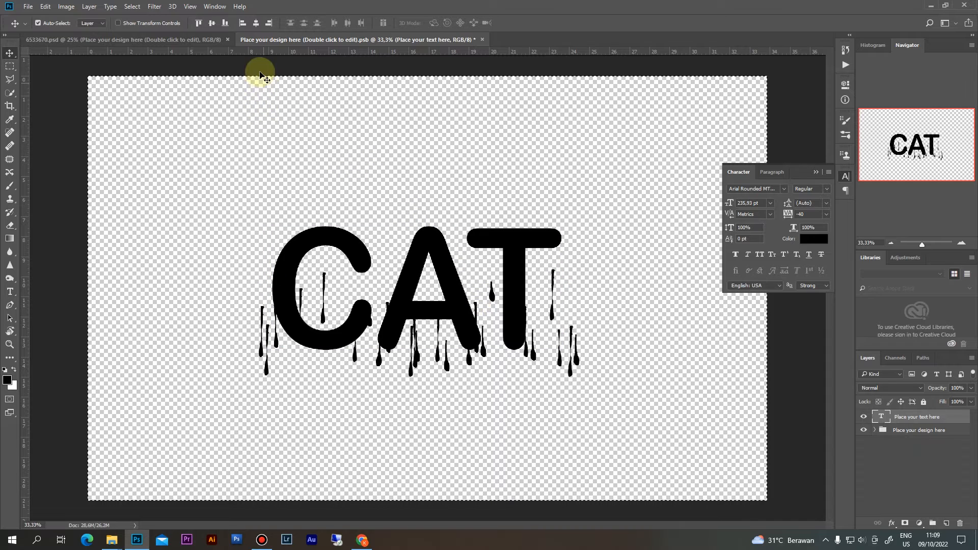
left_click(256, 23)
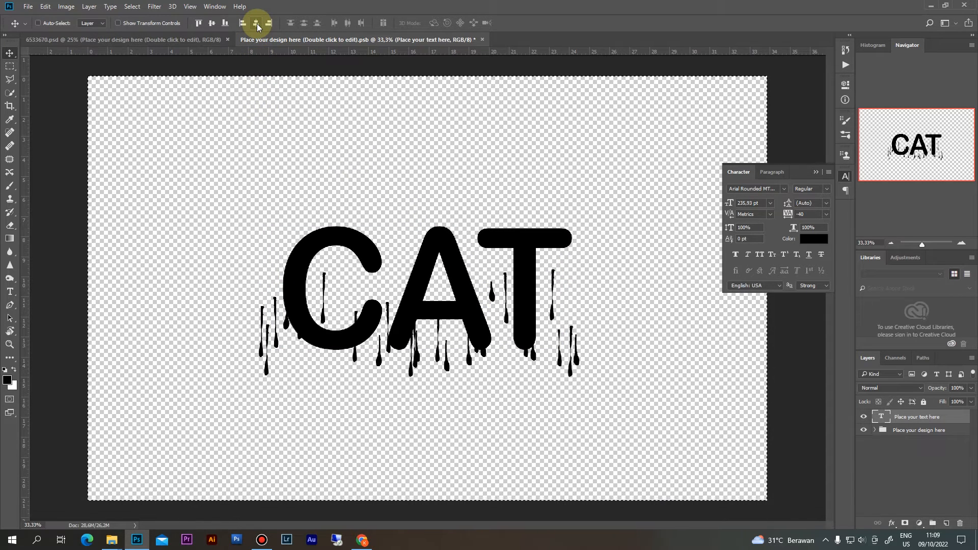
key("ctrl+d")
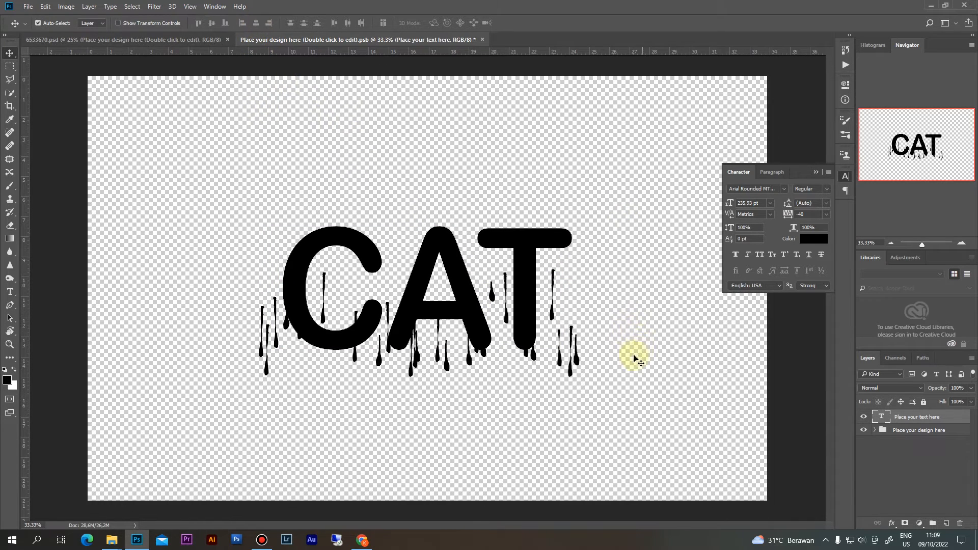
Check the drip layers inside the "Place your design here" group and move the CAT text layer below that group.
key("ctrl+plus")
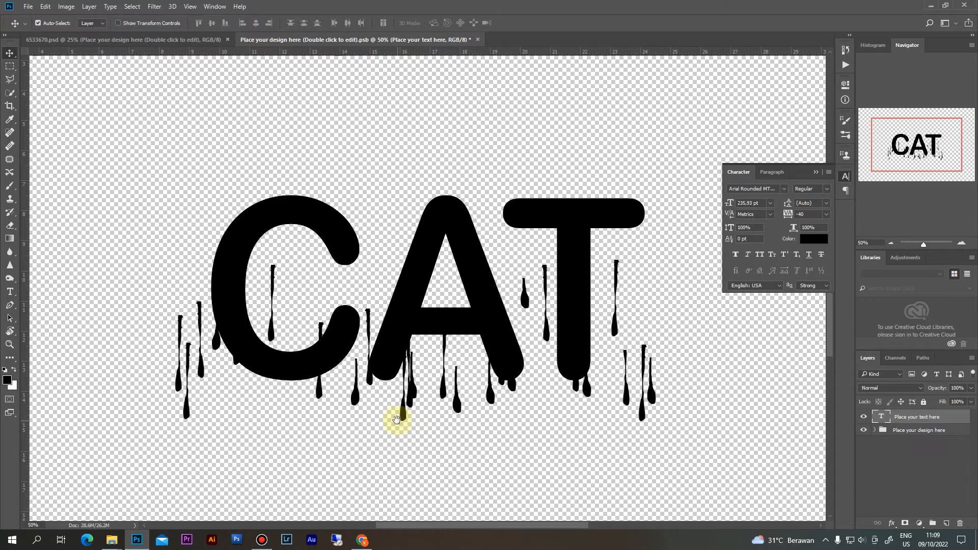
left_click_drag(396, 419, 393, 405)
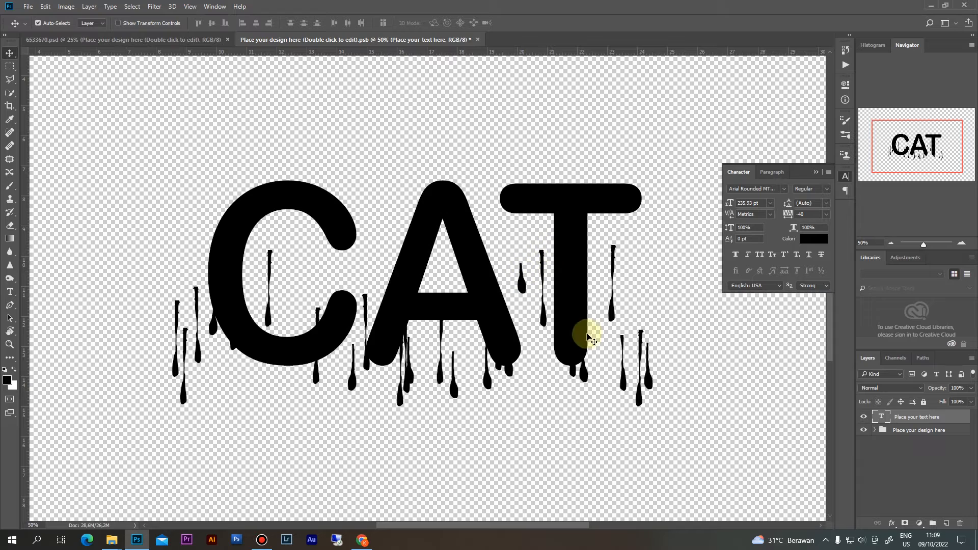
left_click(876, 434)
scroll(893, 449, "down", 1)
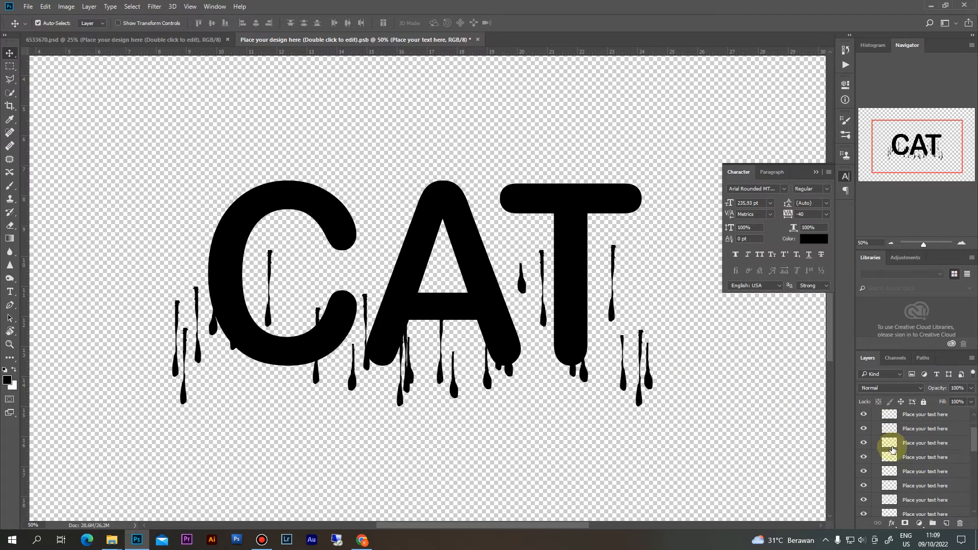
scroll(898, 475, "down", 1)
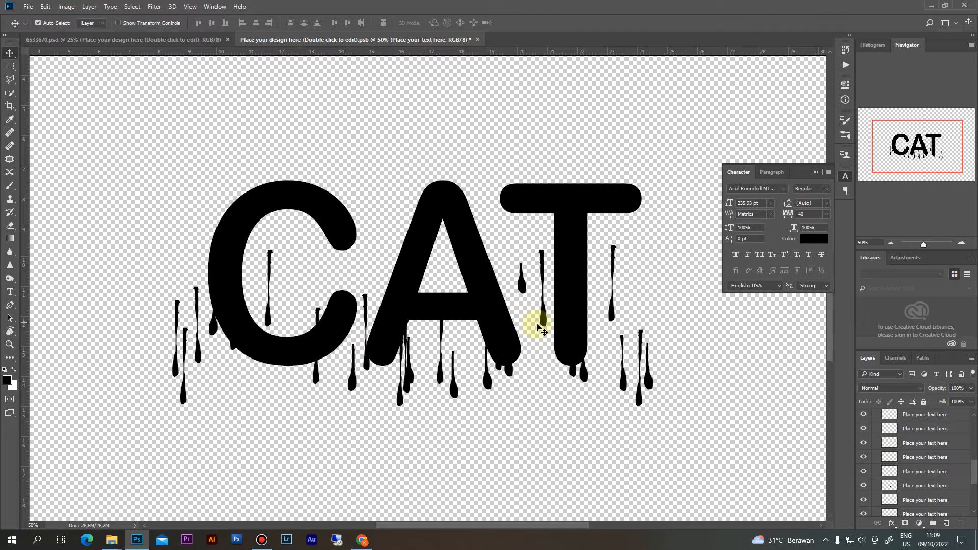
left_click_drag(585, 378, 614, 312)
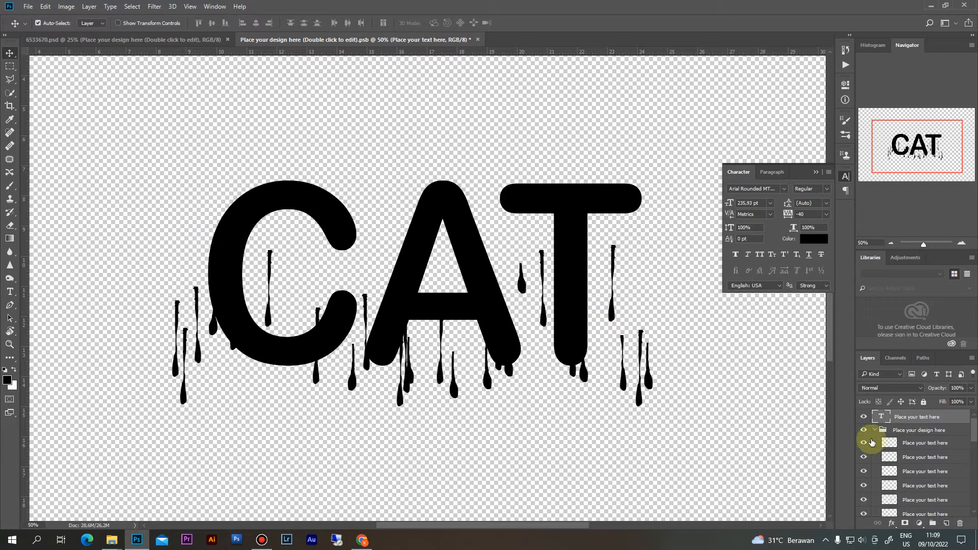
left_click(874, 431)
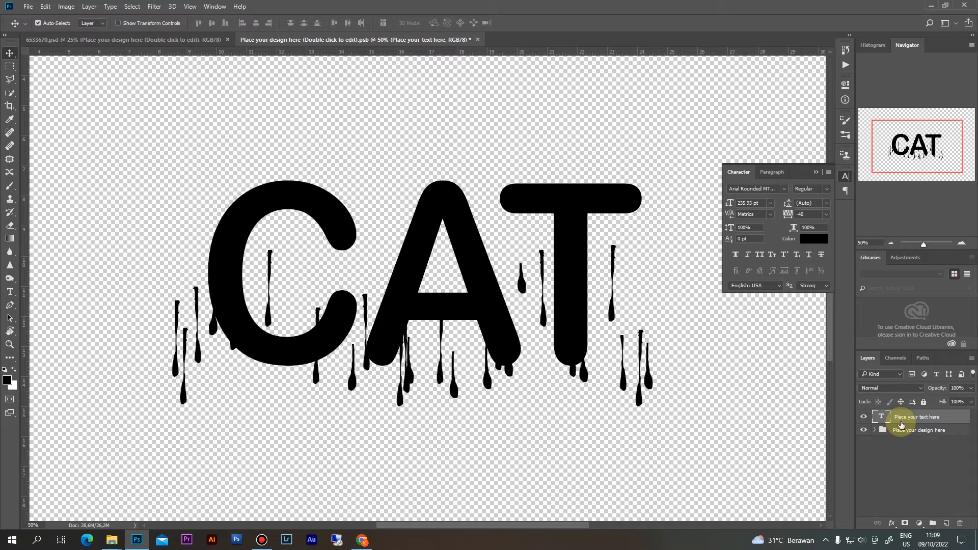
key("ctrl+bracketleft")
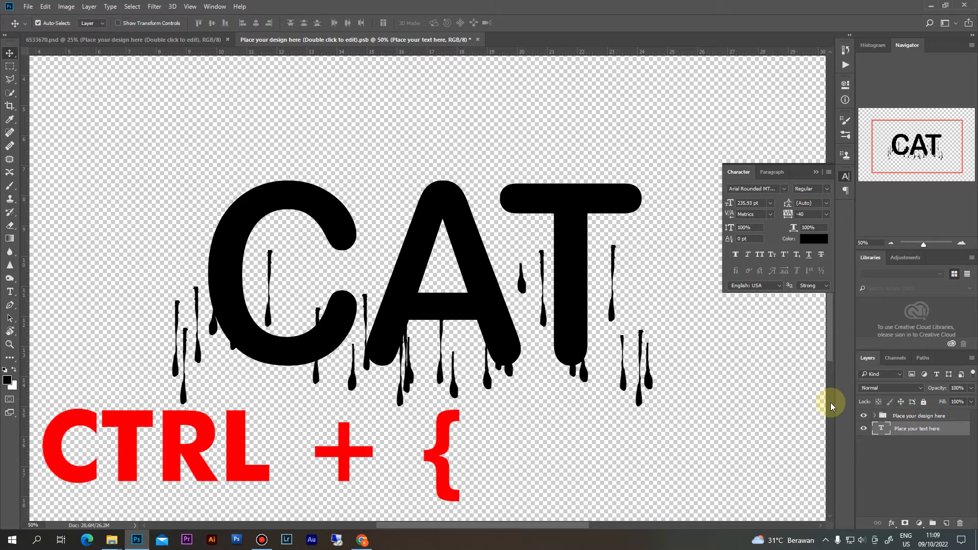
Move four paint drips so they hang side by side from the underside of the T's right arm.
left_click(612, 316)
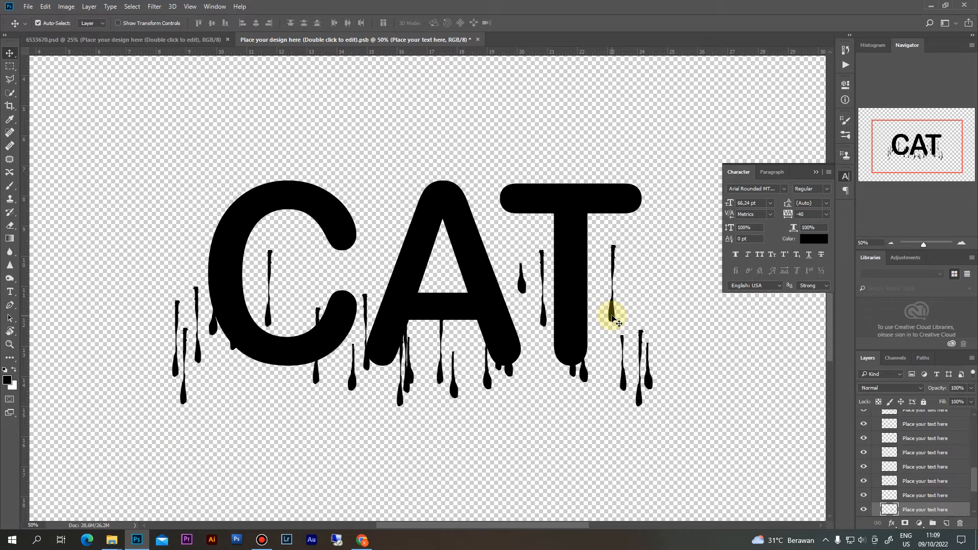
left_click_drag(612, 316, 603, 284)
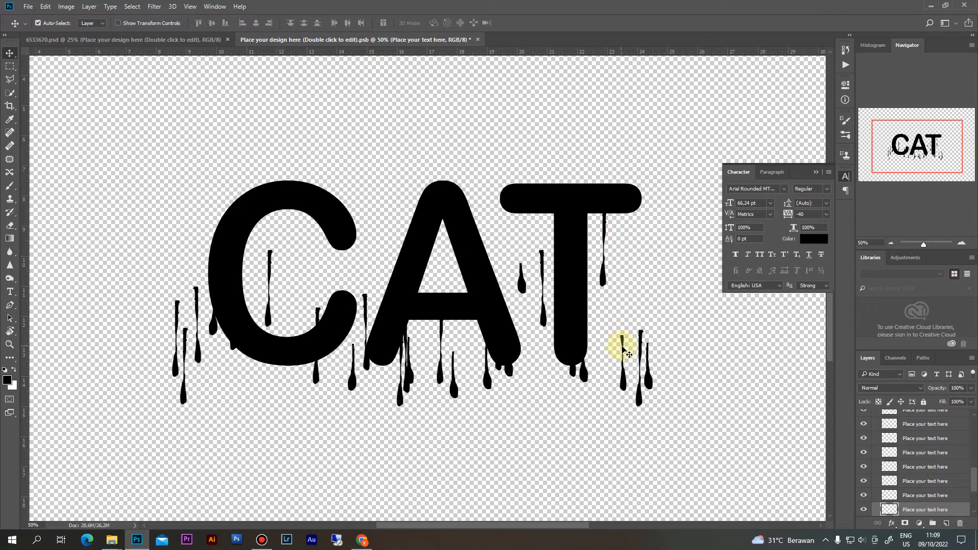
left_click_drag(625, 382, 622, 261)
left_click_drag(648, 385, 637, 246)
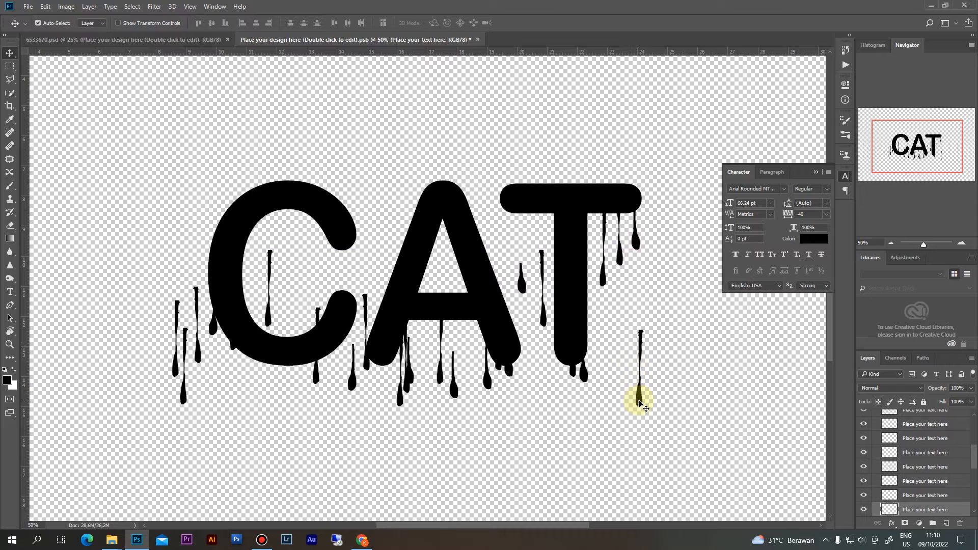
left_click_drag(637, 397, 626, 284)
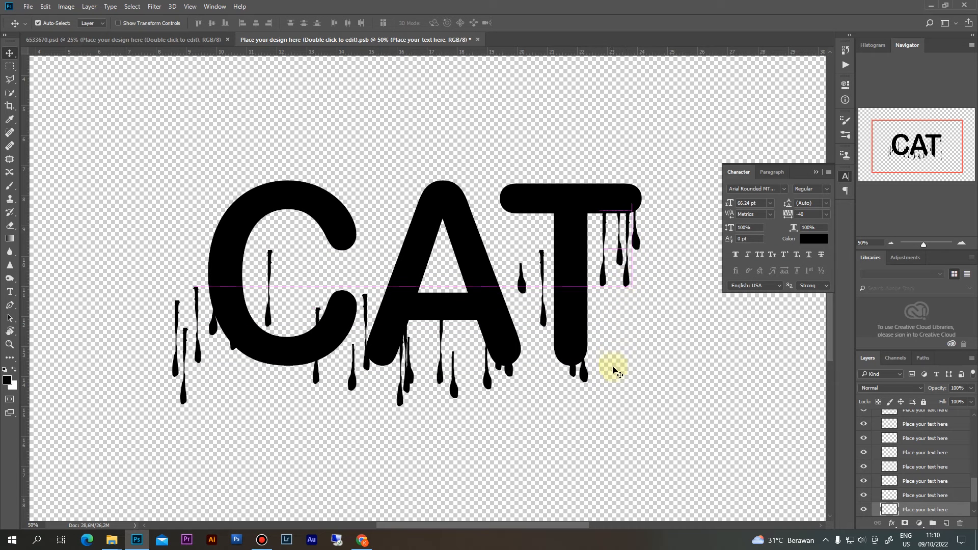
Hang two drips from the T's left arm and position drips at the bottom of its stem.
left_click_drag(524, 286, 522, 230)
left_click_drag(544, 322, 539, 280)
left_click_drag(575, 377, 580, 403)
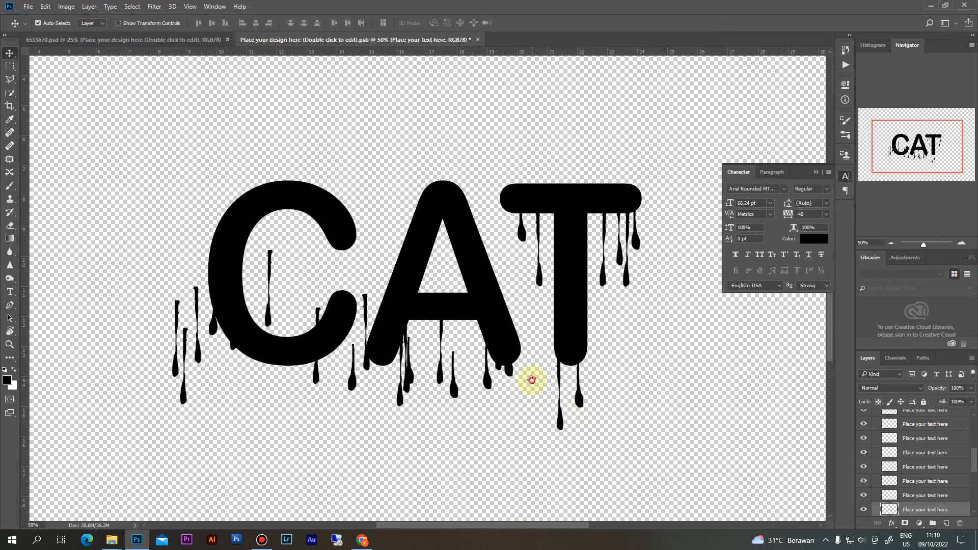
Arrange the drips around the letter A so they hang from its crossbar and from both feet.
left_click_drag(531, 380, 494, 333)
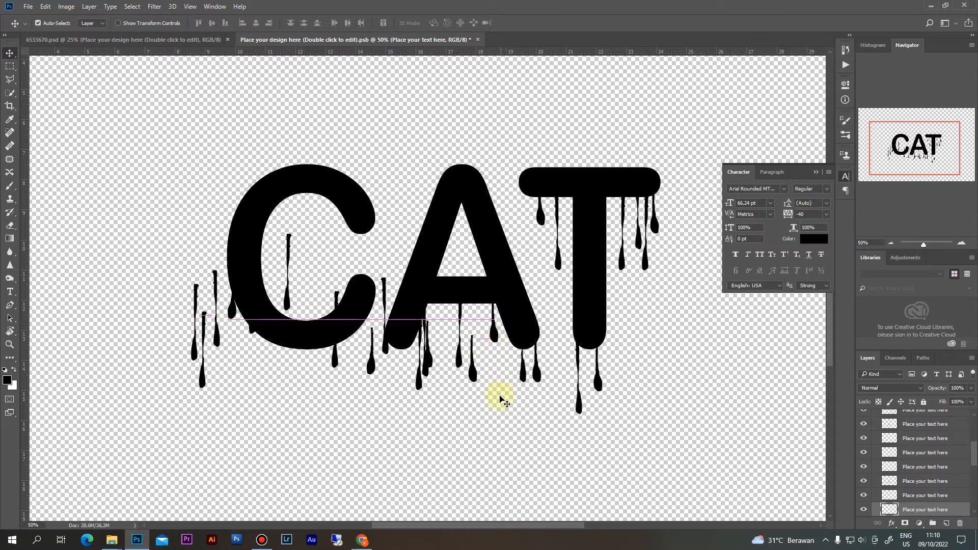
left_click_drag(472, 376, 477, 338)
left_click_drag(430, 363, 447, 334)
left_click_drag(426, 372, 402, 394)
left_click(420, 380)
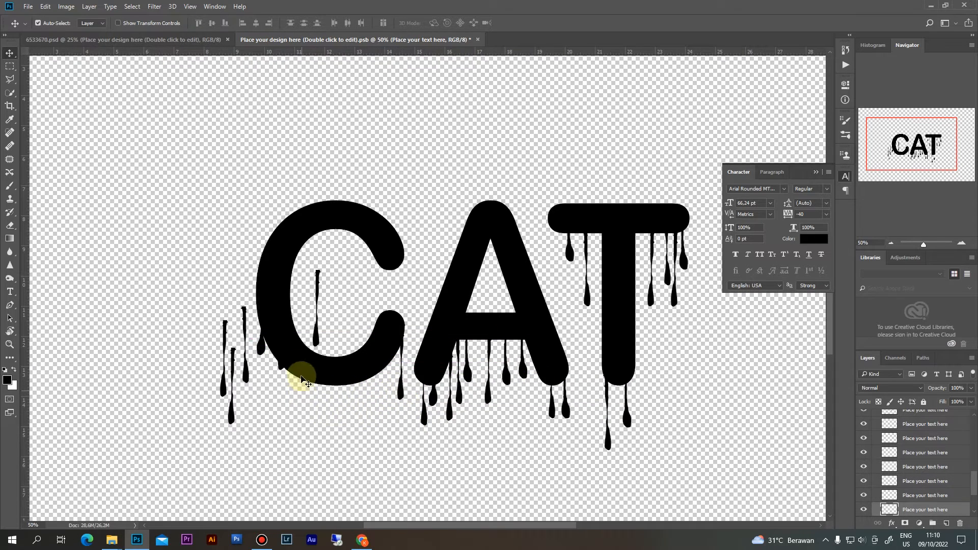
Move the stray drips onto the letter C, hanging one inside its upper curve and the others along its lower edge.
left_click_drag(324, 340, 352, 301)
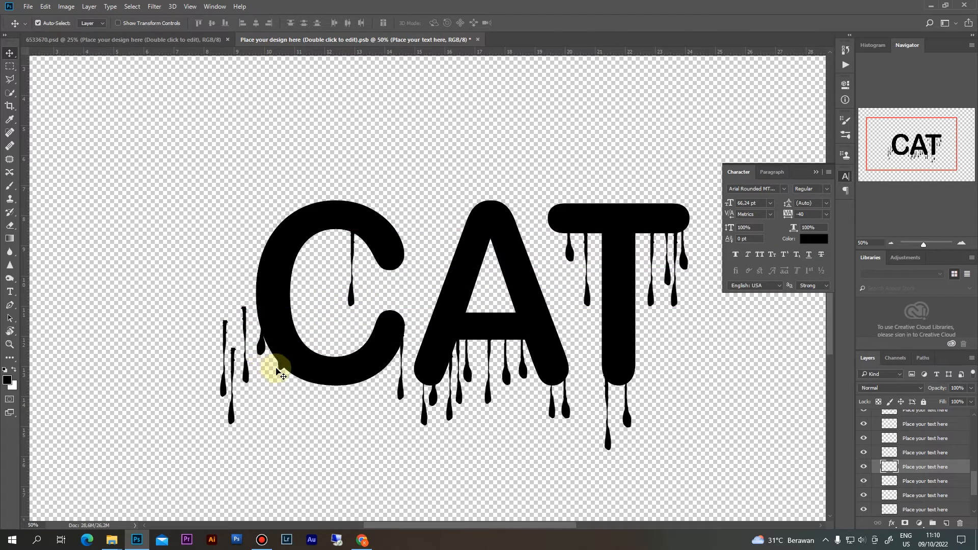
left_click_drag(280, 371, 319, 432)
left_click_drag(262, 350, 294, 407)
left_click_drag(244, 376, 265, 388)
left_click_drag(231, 419, 370, 428)
left_click_drag(223, 389, 388, 382)
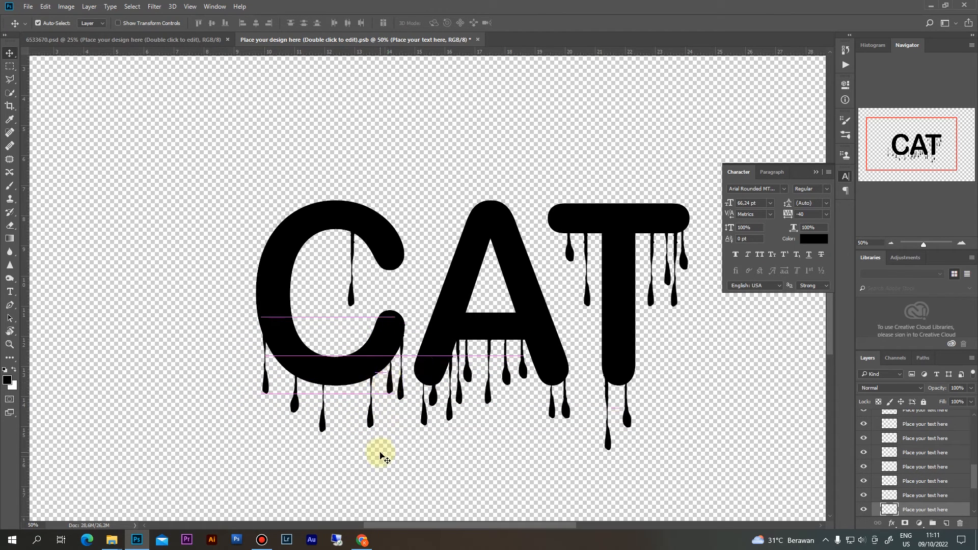
Redistribute the crowded drips into the A's inner triangle, under its crossbar and below the C's upper tip.
key("ctrl+minus")
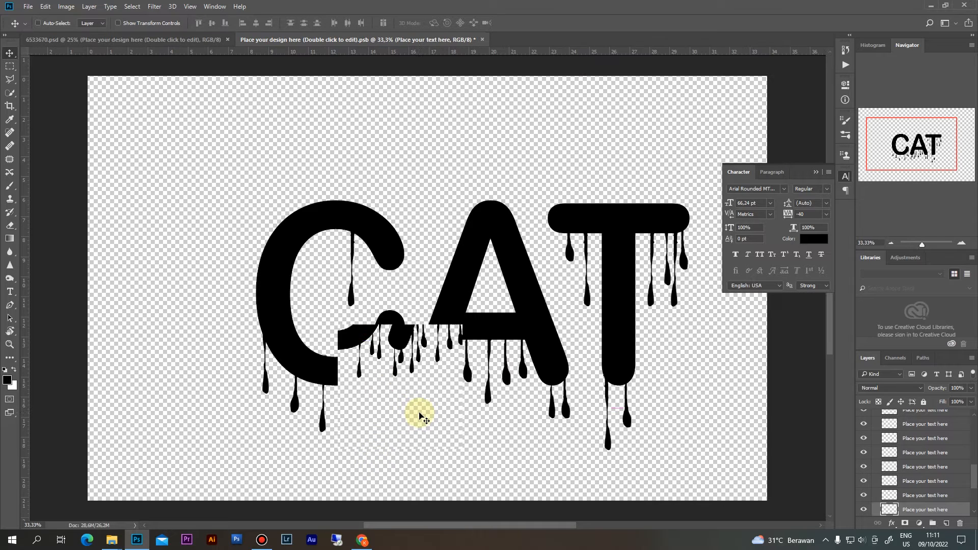
key("ctrl+plus")
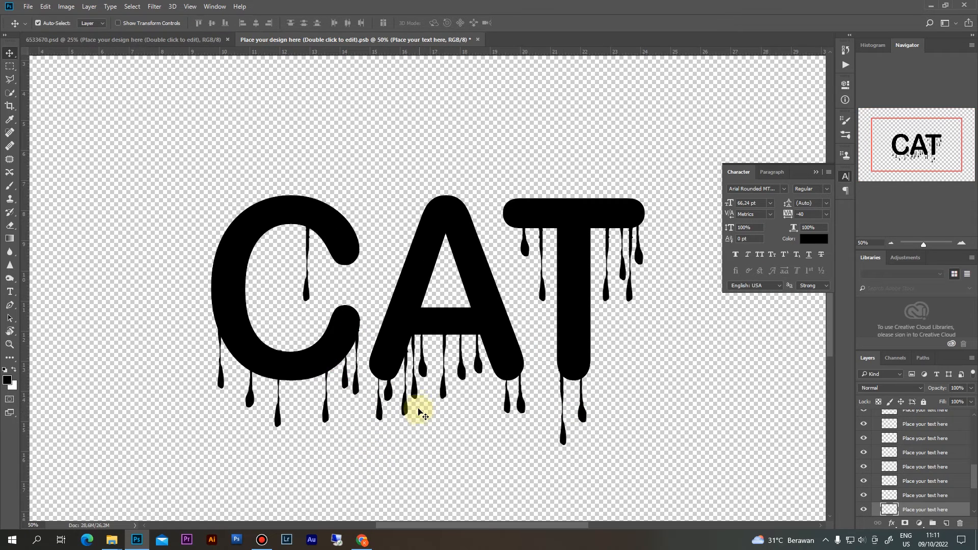
left_click_drag(425, 370, 447, 269)
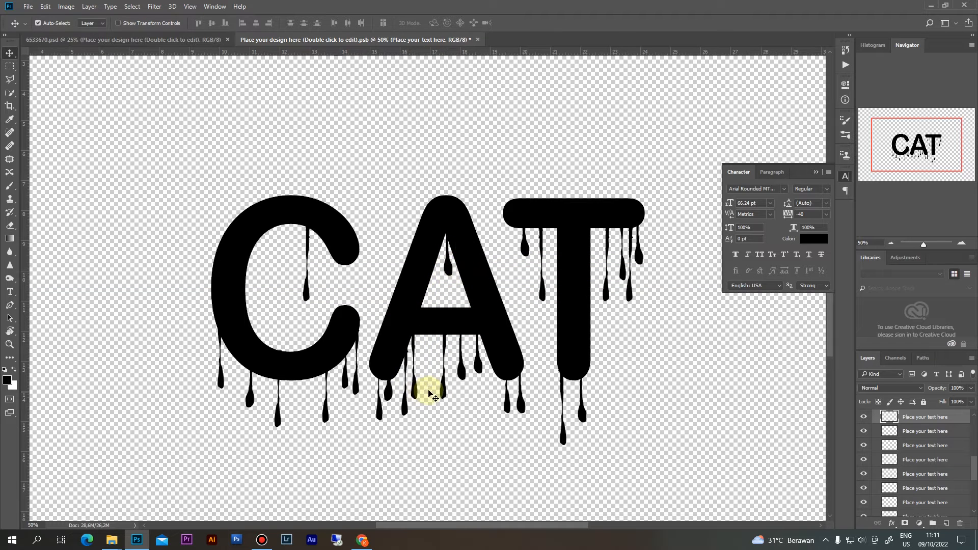
mouse_move(414, 392)
left_mouse_down()
mouse_move(421, 366)
mouse_move(418, 374)
left_mouse_up()
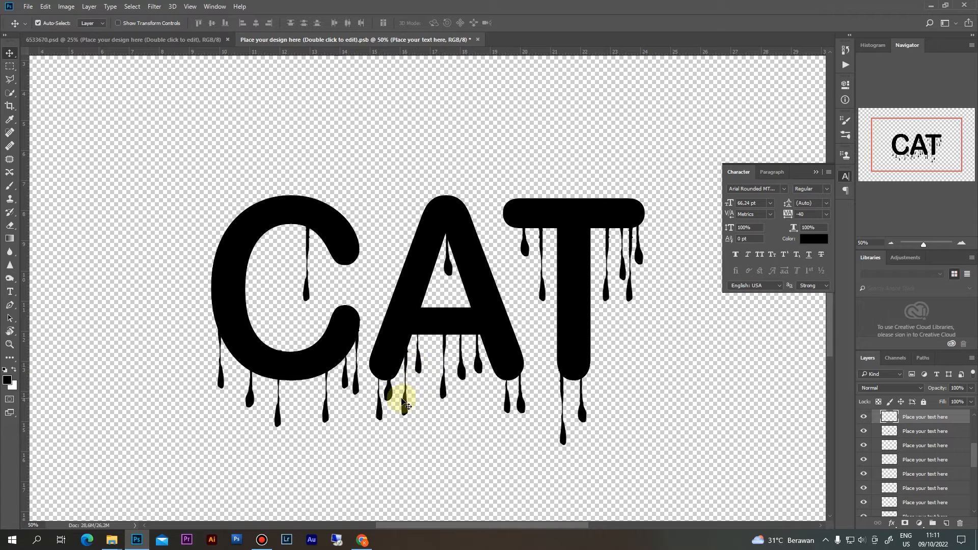
left_click_drag(379, 412, 447, 270)
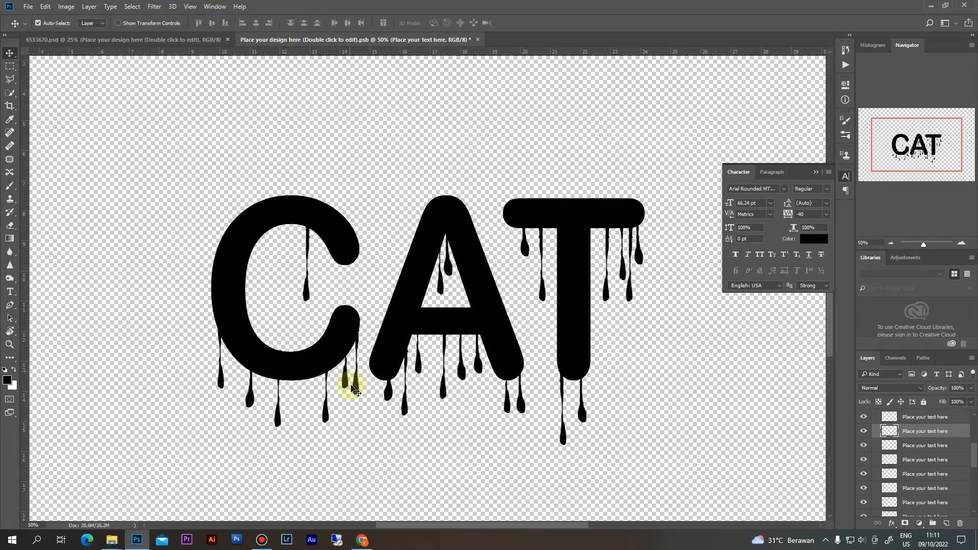
left_click_drag(387, 394, 343, 290)
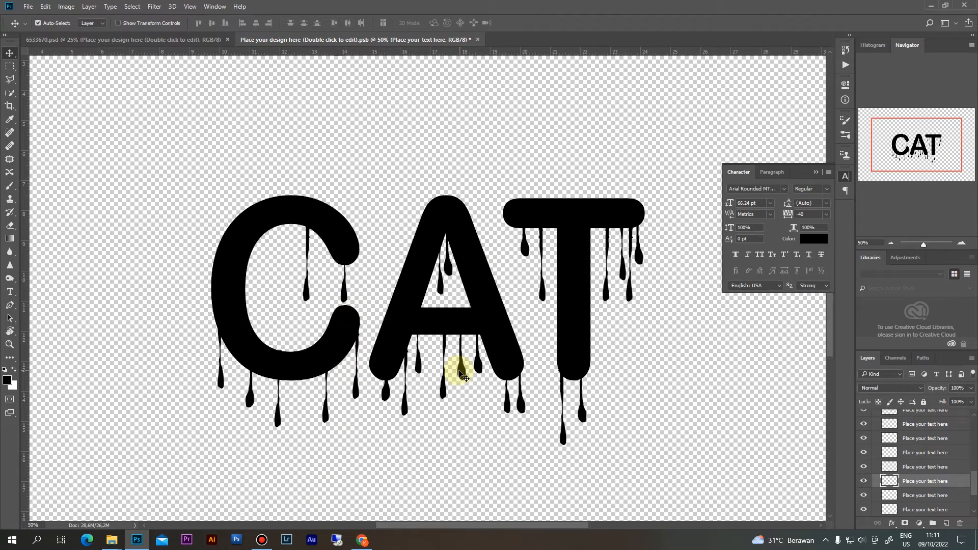
View the whole CAT artwork, compare it with the 6533670.psd mockup, and return to the "Place your design here" document.
key("ctrl+minus")
key("ctrl+minus")
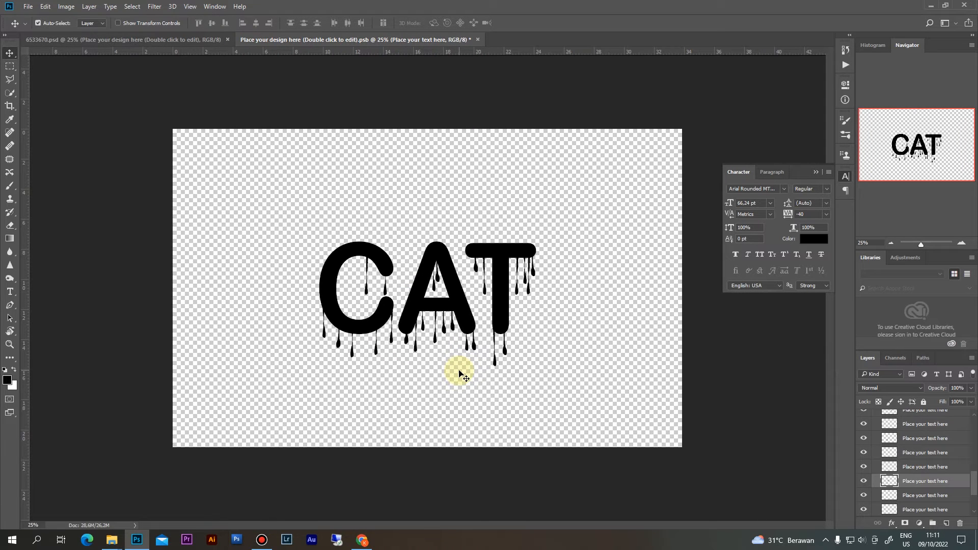
left_click(133, 40)
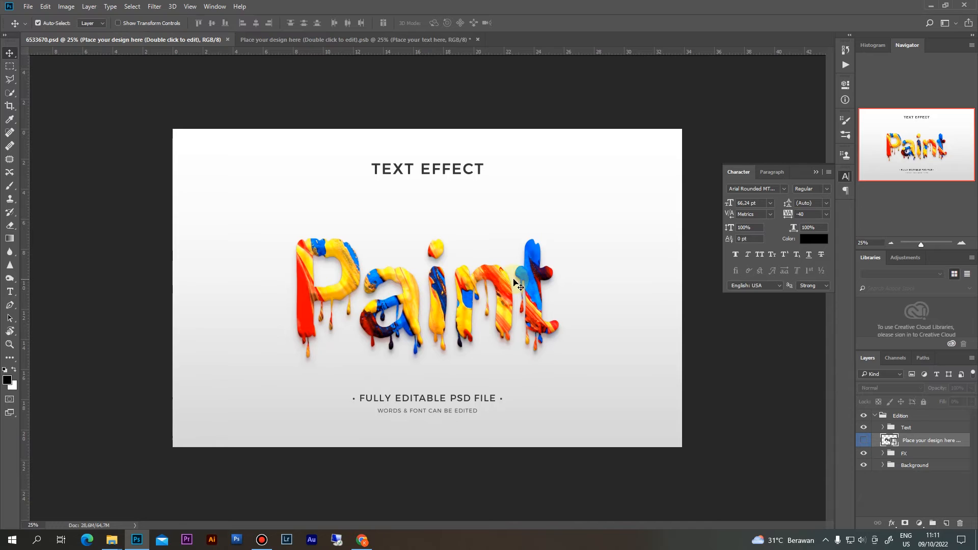
left_click(305, 41)
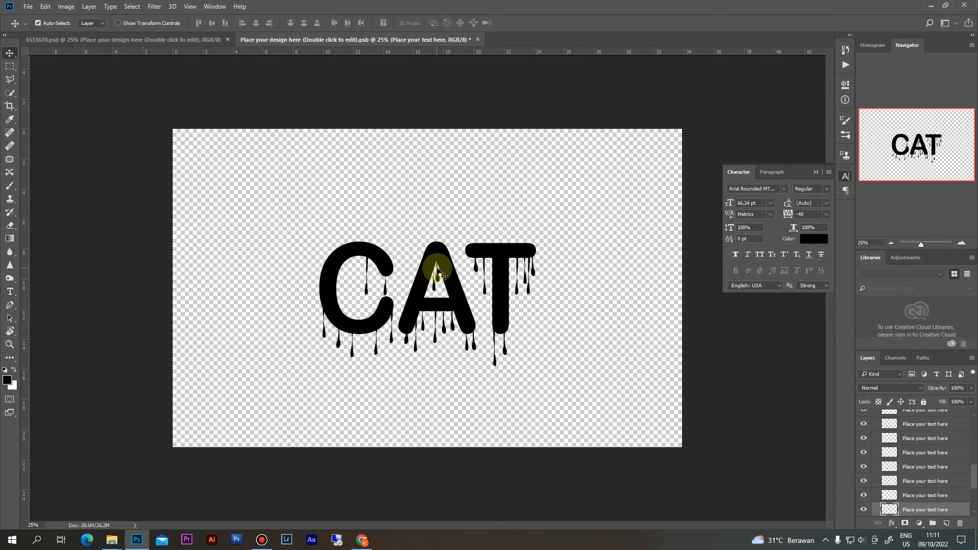
key("ctrl")
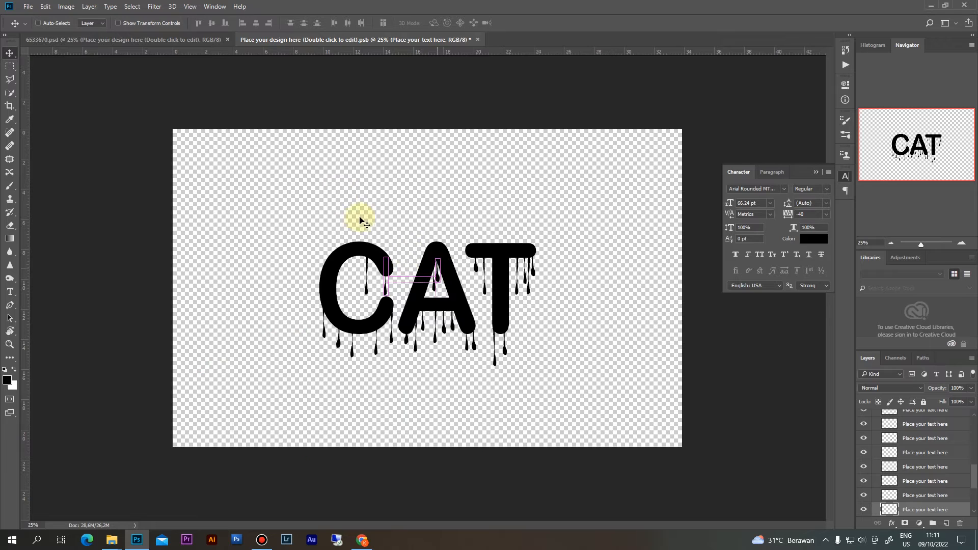
Save the drip artwork and view the updated CAT effect in the 6533670.psd mockup.
key("ctrl+s")
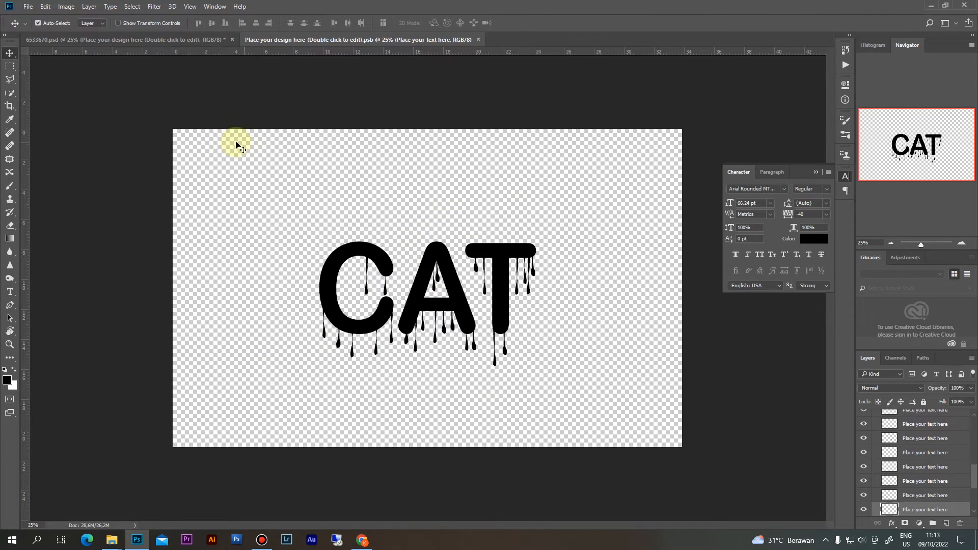
left_click(197, 39)
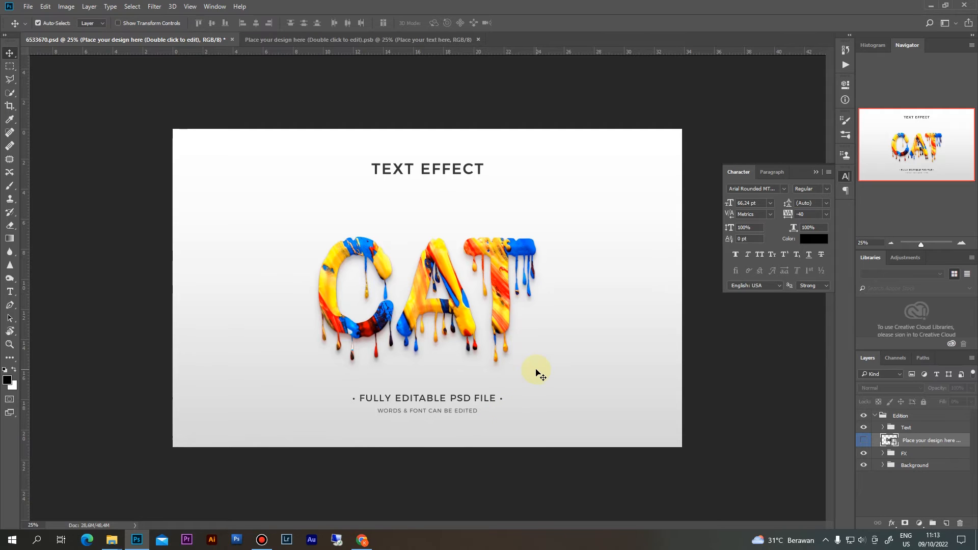
key("ctrl+plus")
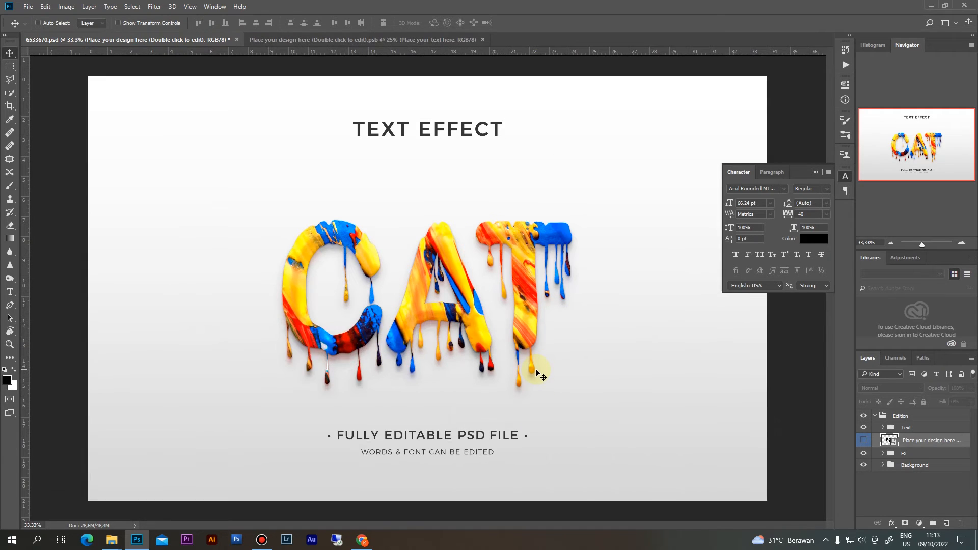
Move the drip under the C's upper tip inward beside the neighbouring drip, save the design document, and return to the mockup.
left_click(345, 40)
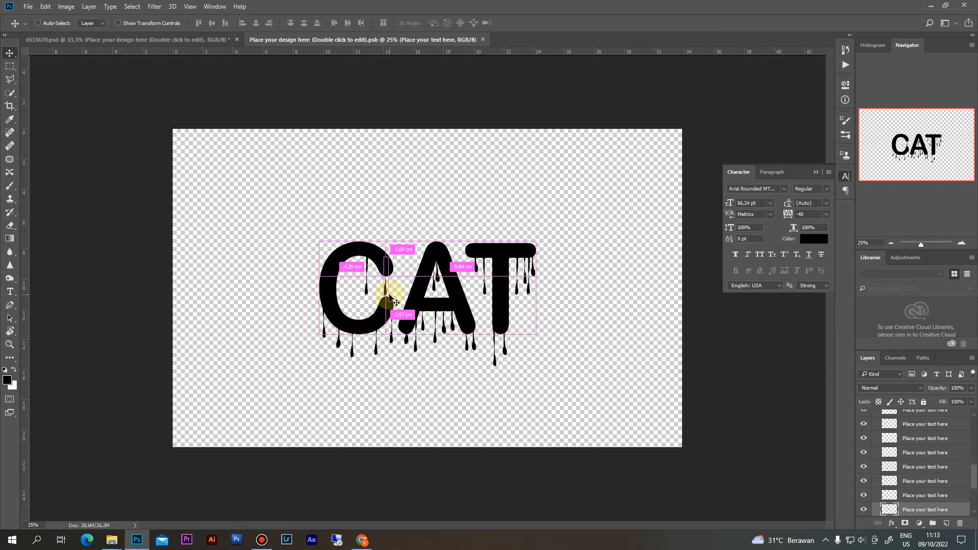
key("ctrl+plus")
key("ctrl+plus")
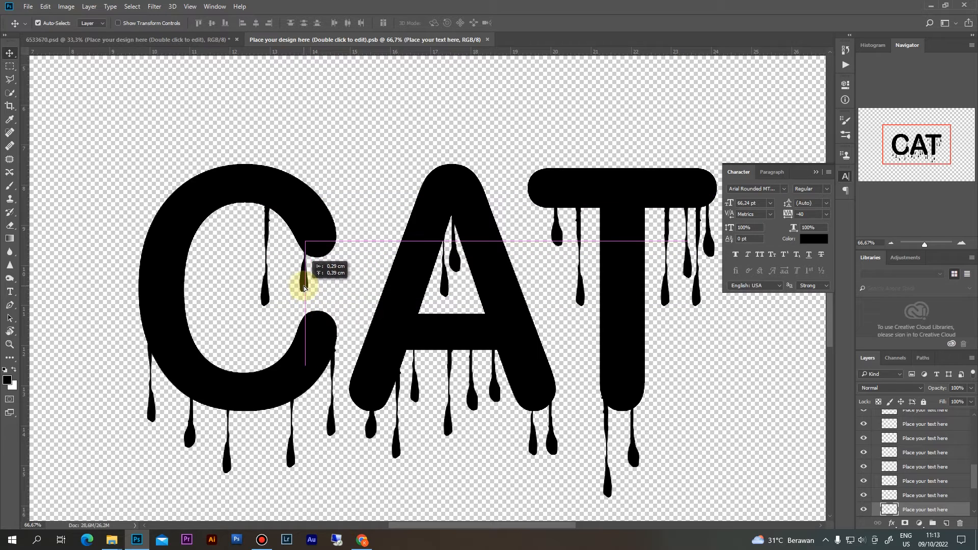
left_click_drag(304, 289, 287, 278)
key("ctrl+minus")
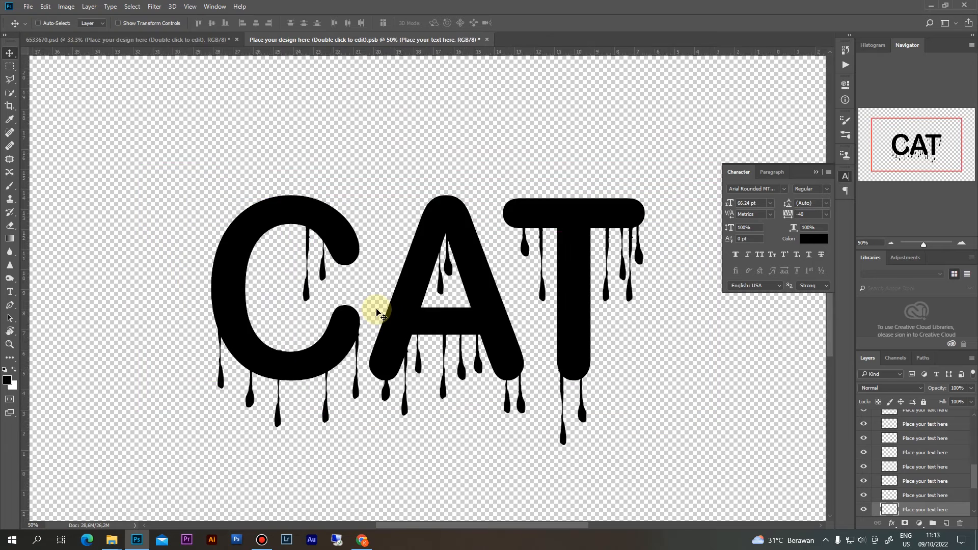
key("ctrl+minus")
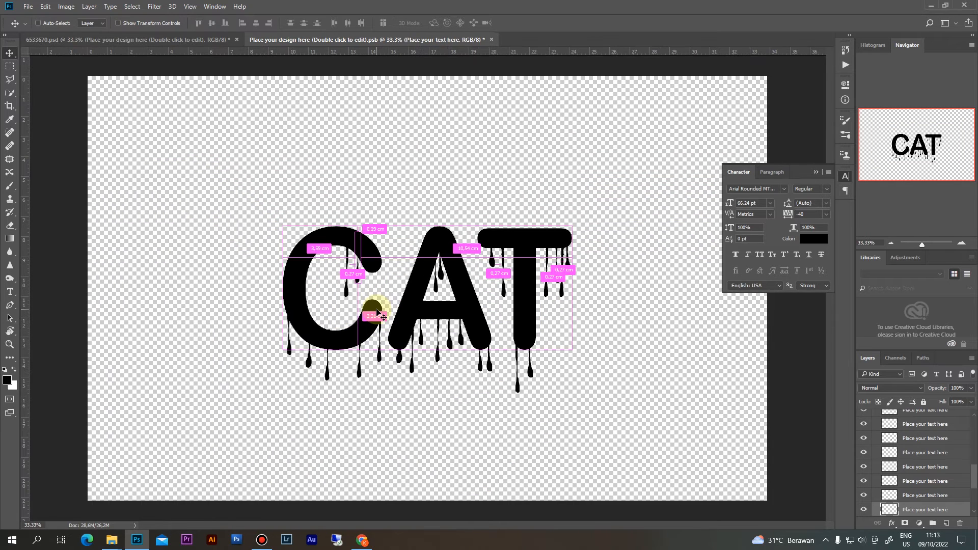
key("ctrl+s")
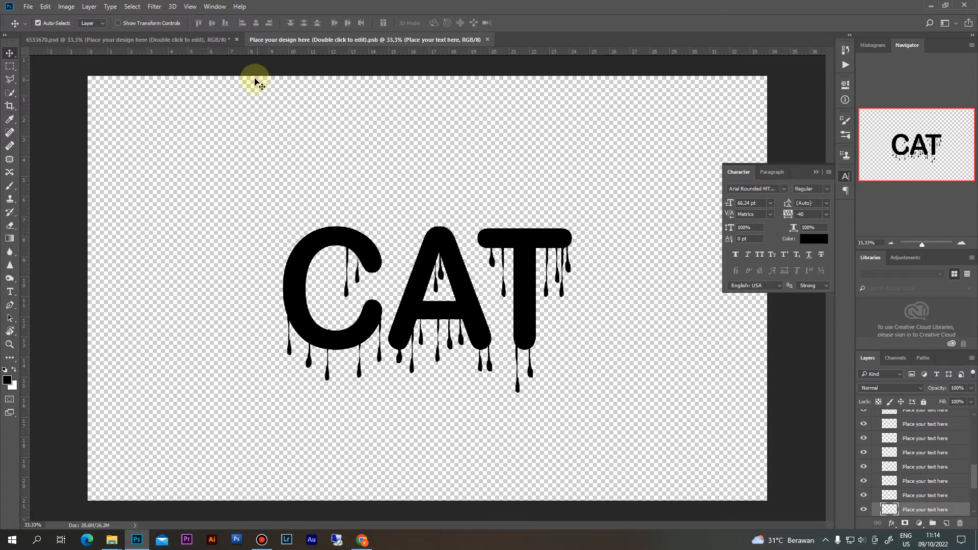
left_click(131, 41)
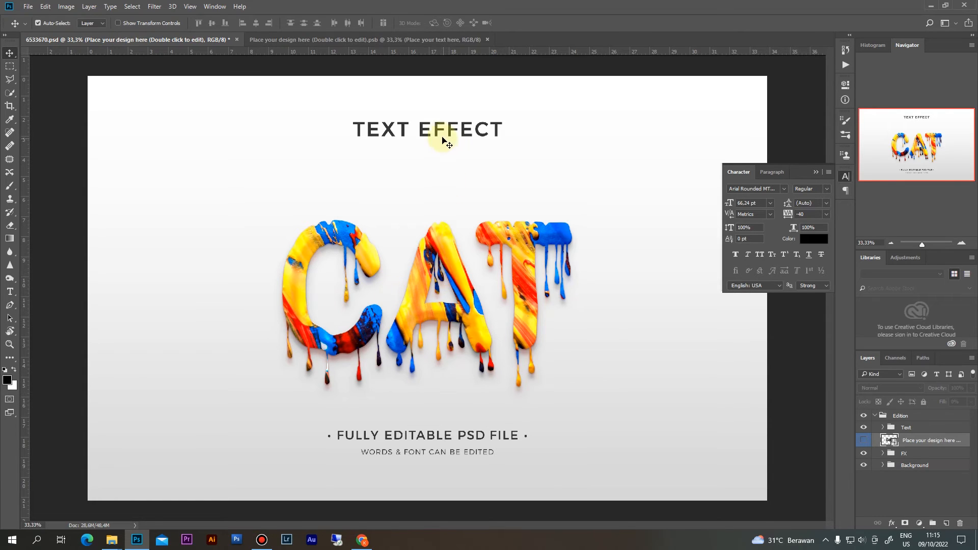
Hide the Text group that holds the mockup's "TEXT EFFECT" title and bottom captions.
left_click(427, 130)
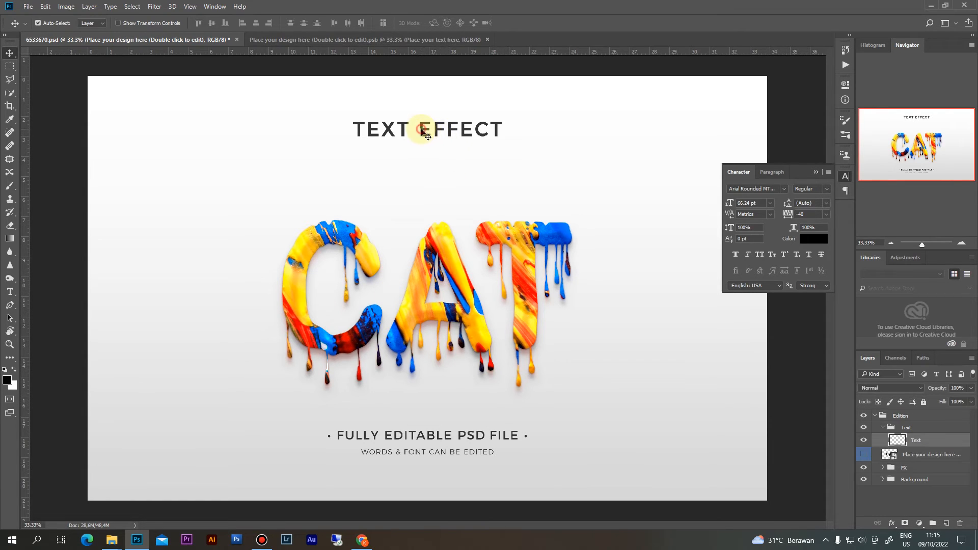
left_click(864, 427)
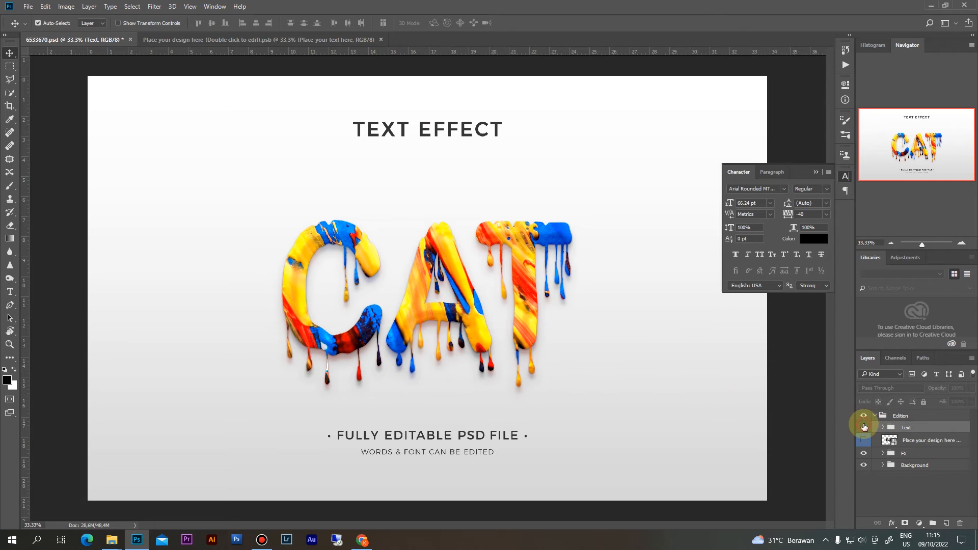
left_click(864, 427)
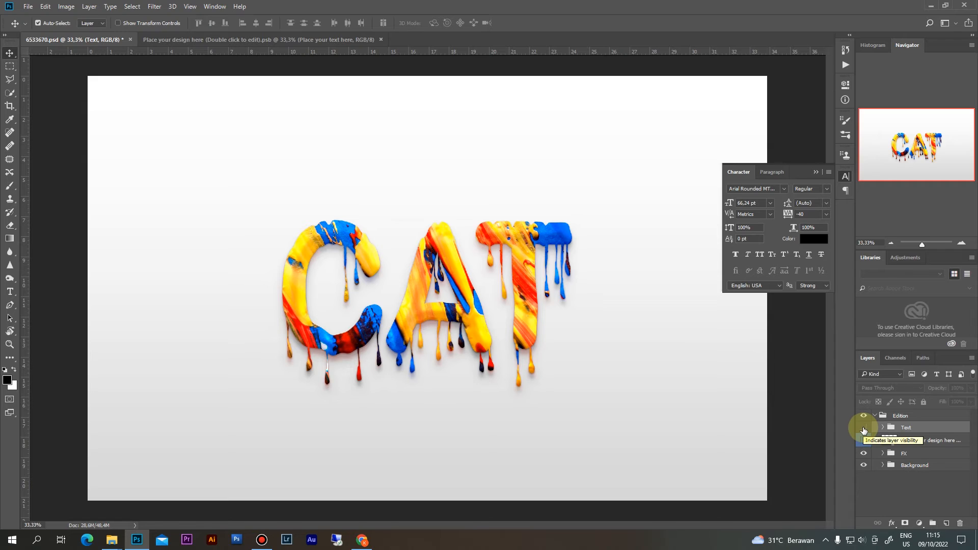
left_click(863, 428)
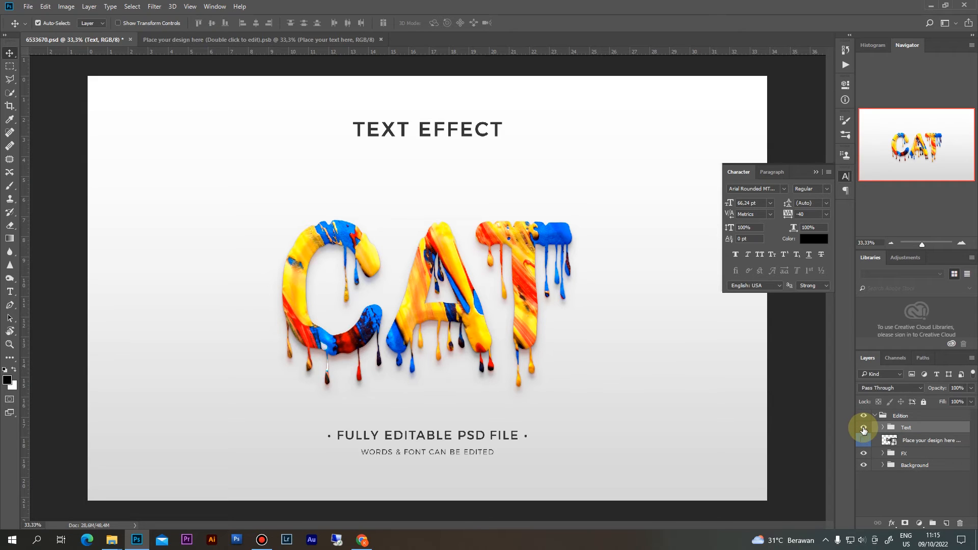
left_click(863, 430)
Add the heading "MEMBUAT DESAIN DENGAN MUDAH" as a new text layer above the CAT lettering.
key("t")
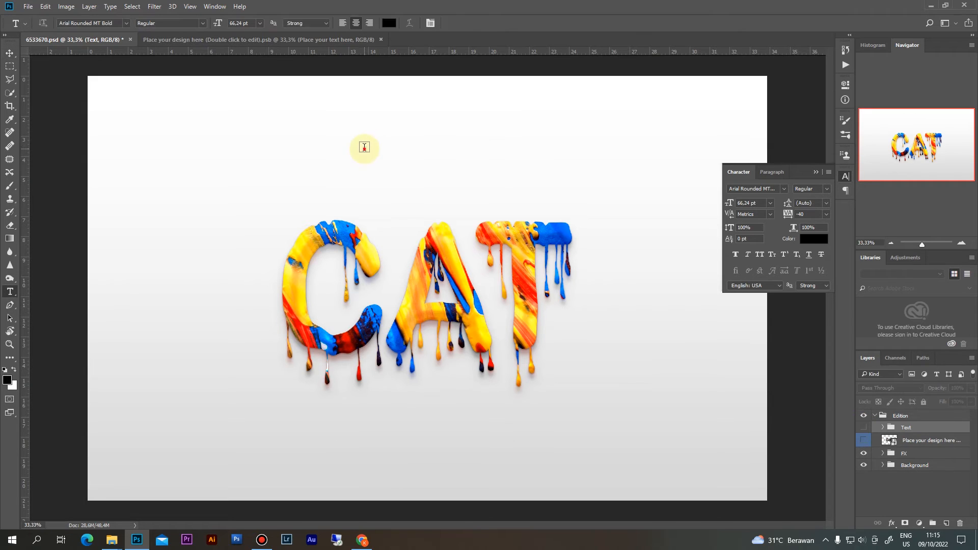
left_click(364, 148)
type("MEMBUAT ID")
type("ESAI")
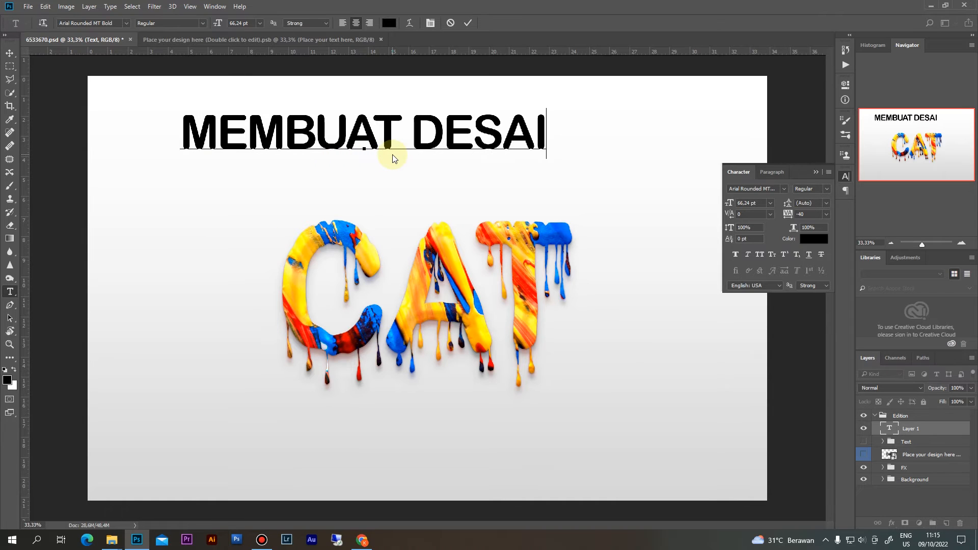
type("N DENGAN MUDAH")
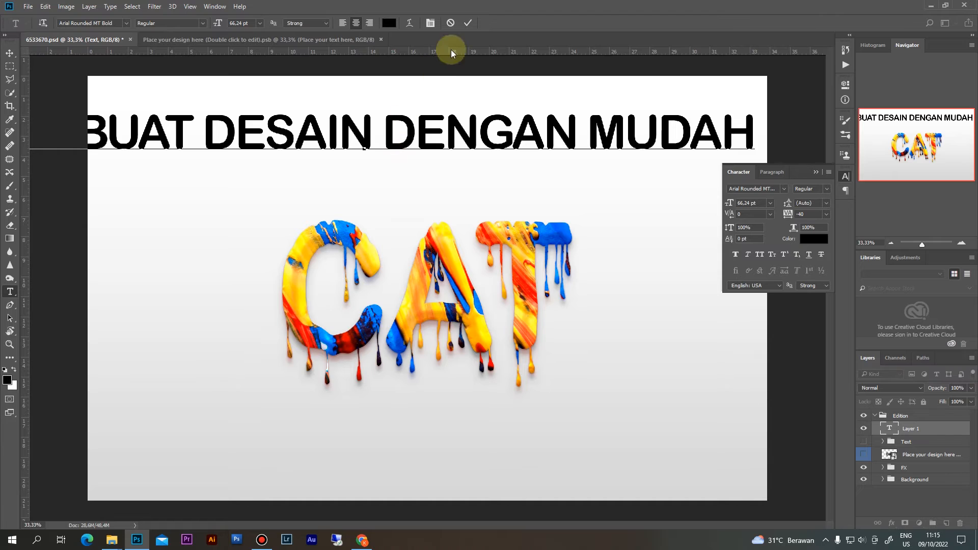
left_click(468, 23)
Scale the heading down to about 26.39 pt above CAT and set its font to Futura Bold.
key("ctrl+t")
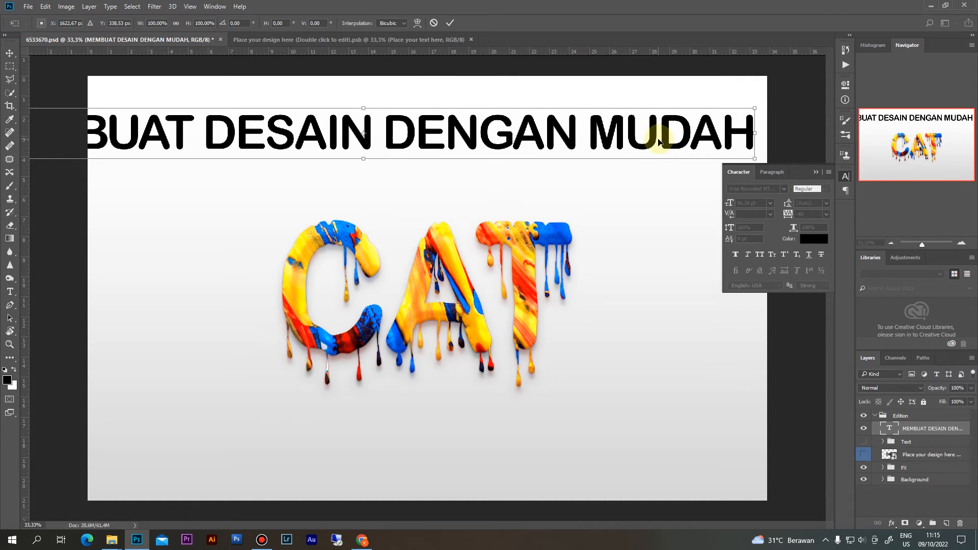
left_click_drag(753, 107, 555, 124)
left_click(482, 148)
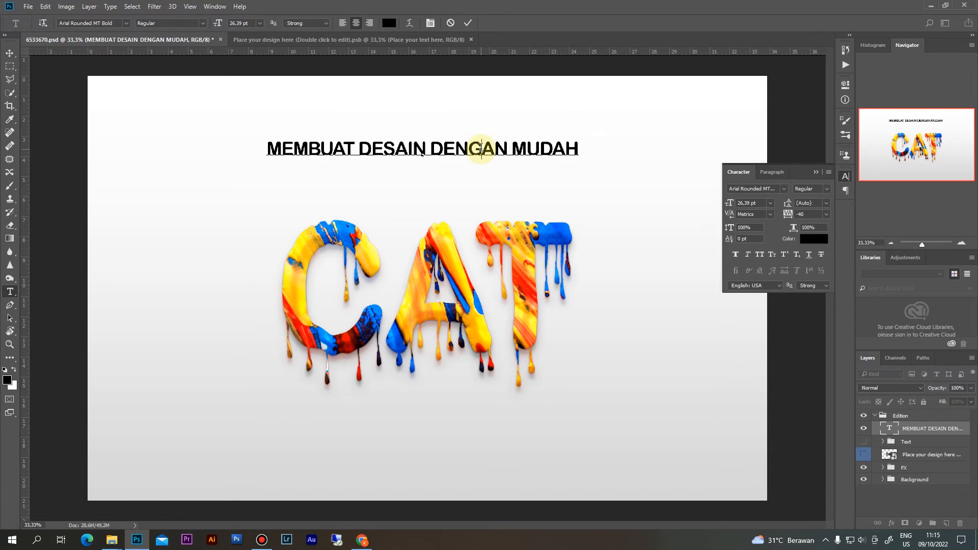
key("ctrl+a")
left_click(98, 23)
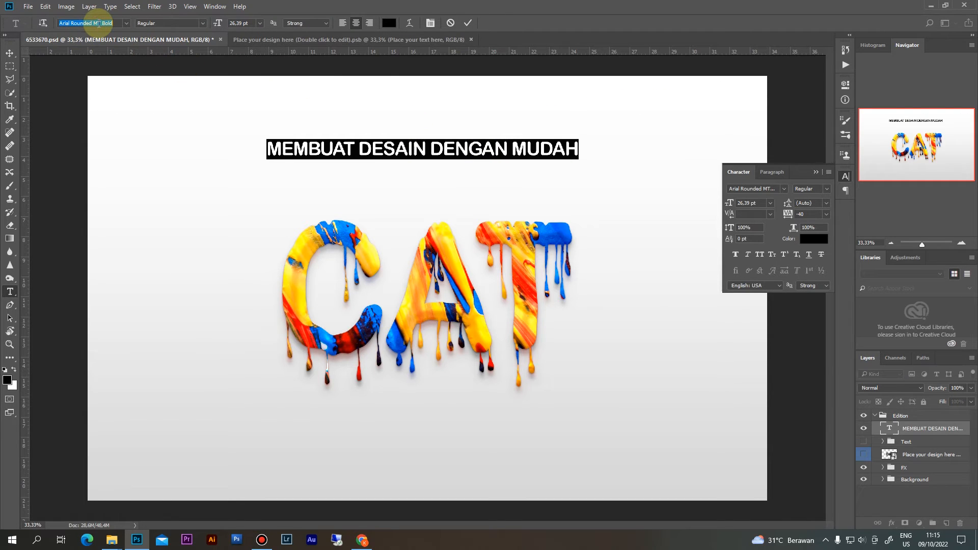
type("futura")
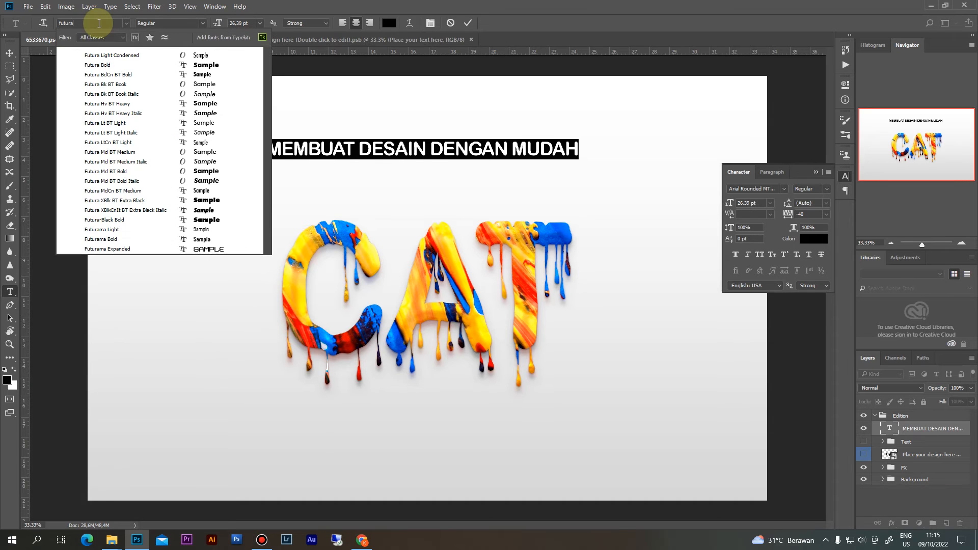
left_click(111, 63)
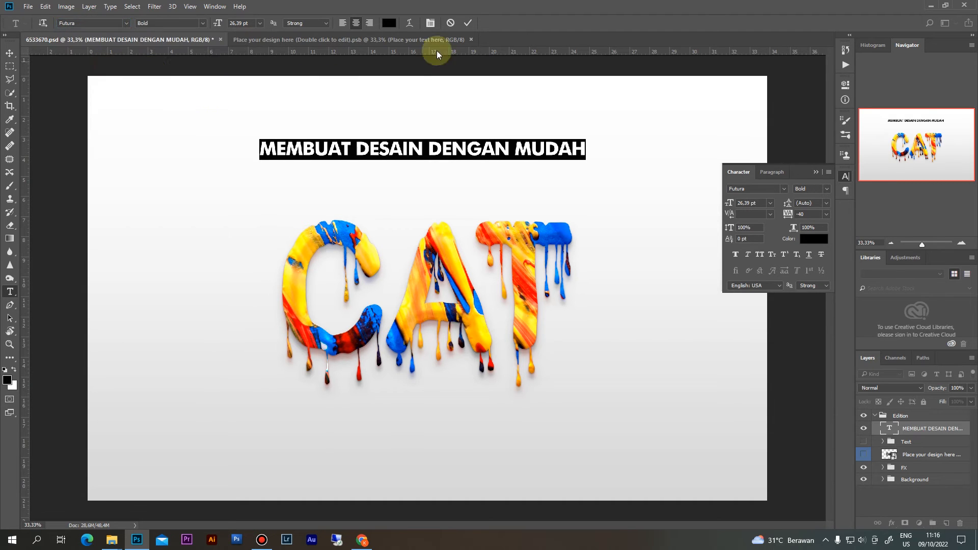
left_click(468, 23)
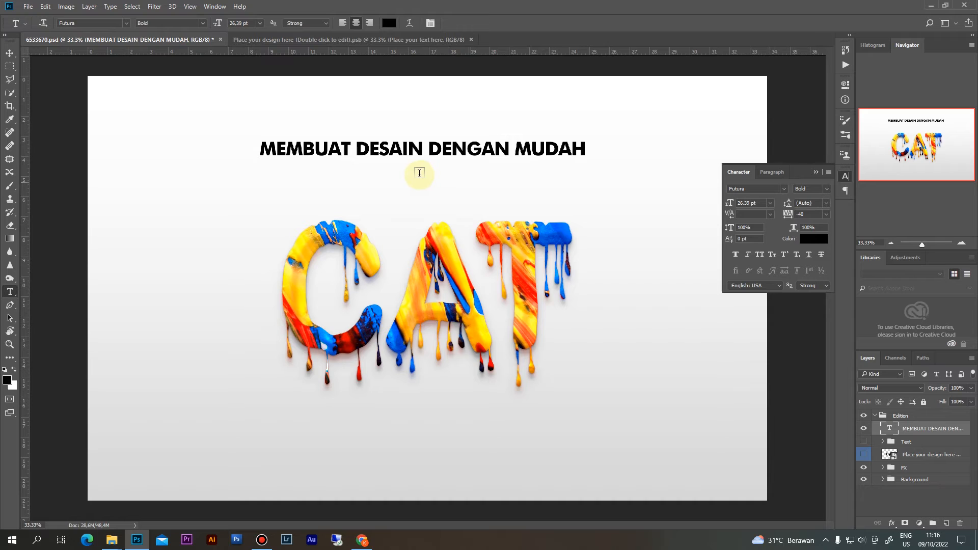
Centre the heading horizontally on the canvas and clear the selection.
left_click(863, 443)
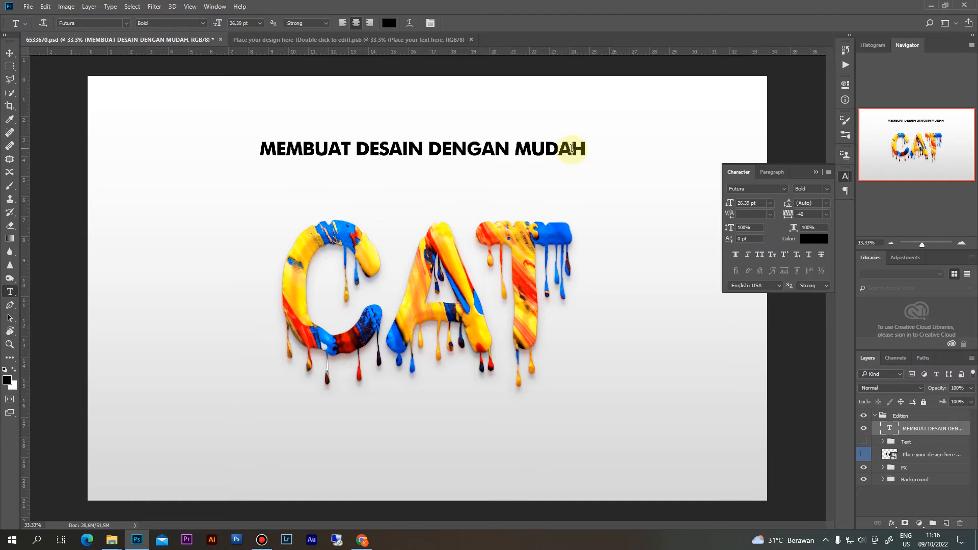
key("v")
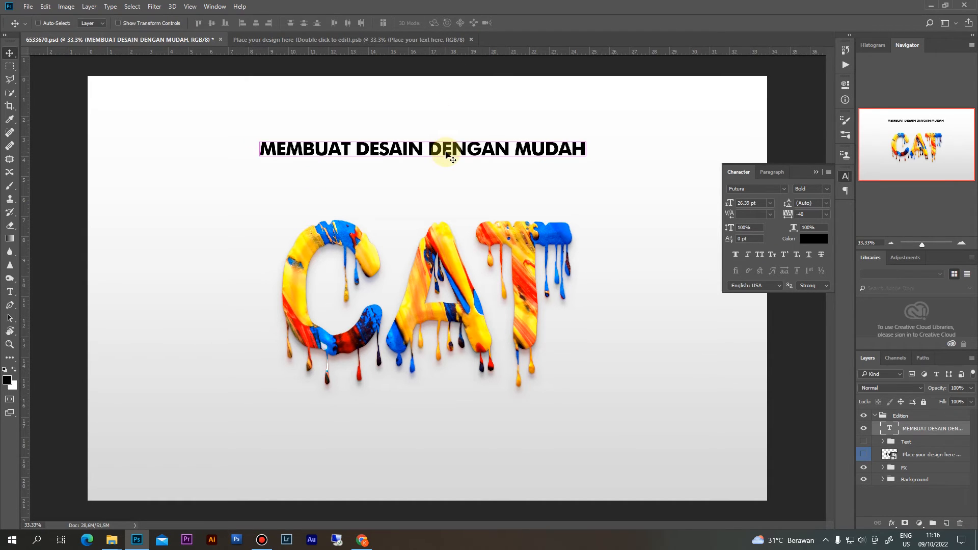
key("ctrl+a")
left_click(256, 23)
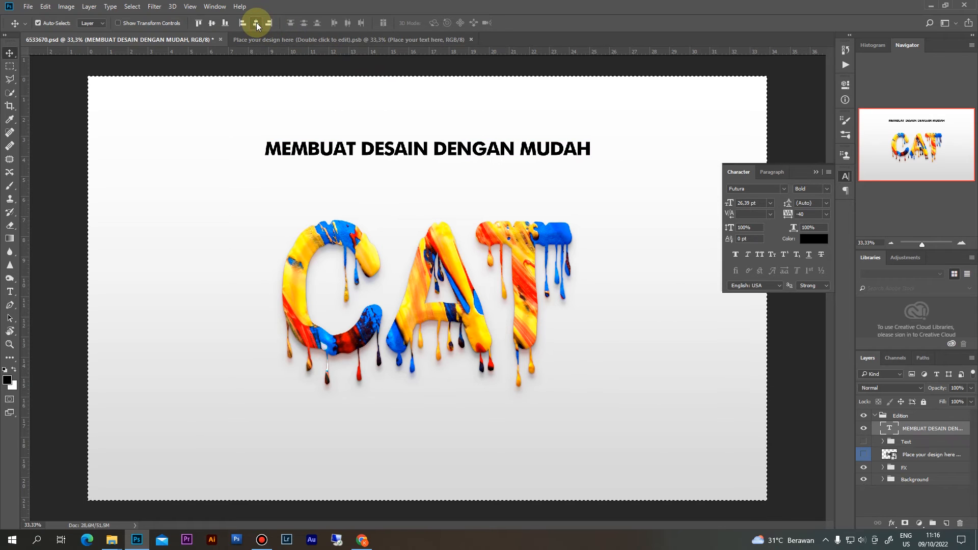
key("ctrl+d")
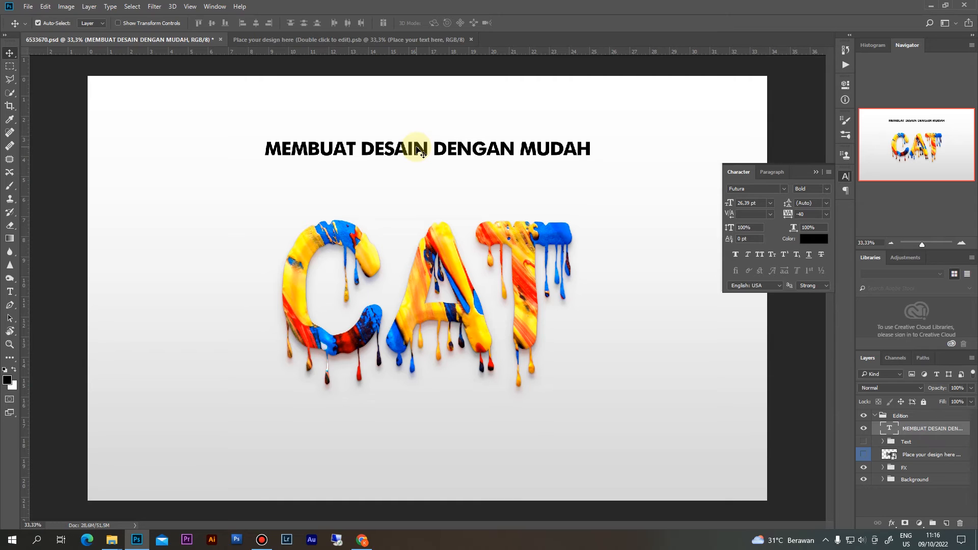
Duplicate the heading directly below itself and change the copy to "DAN CEPAT UNTUK PEMULA YANG MAU BELAJAR PHOTOSHOP".
left_click_drag(418, 149, 418, 171)
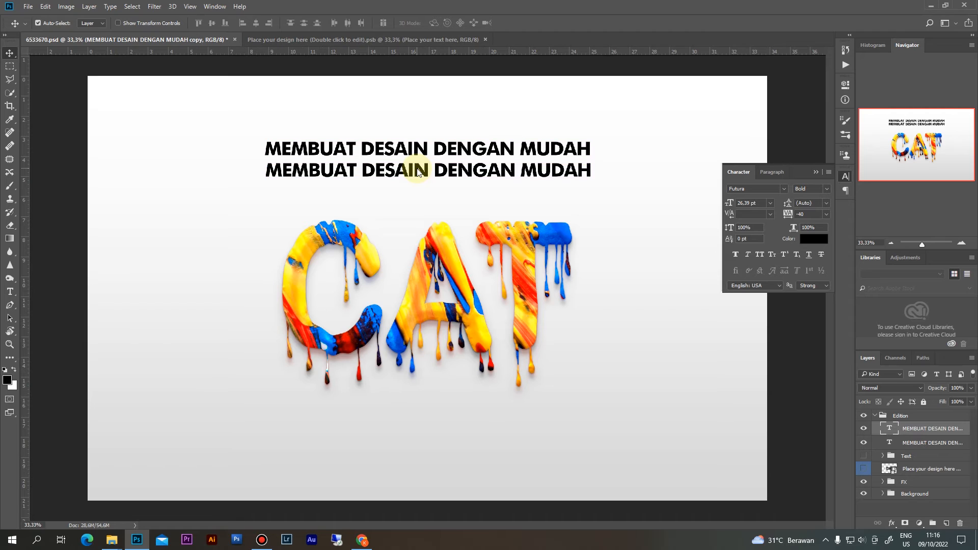
double_click(418, 171)
type("DAN CEPAT")
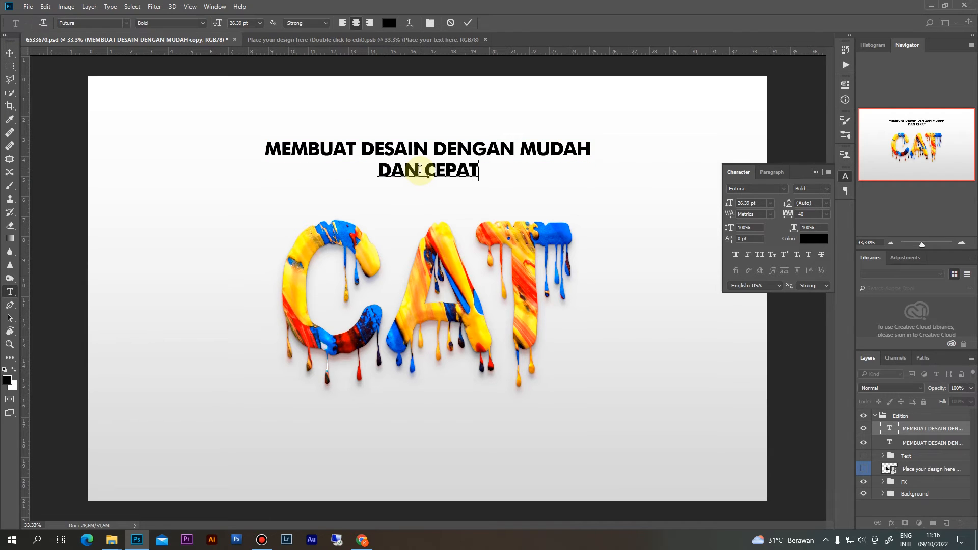
type(" UNTUK PEMULA YANG")
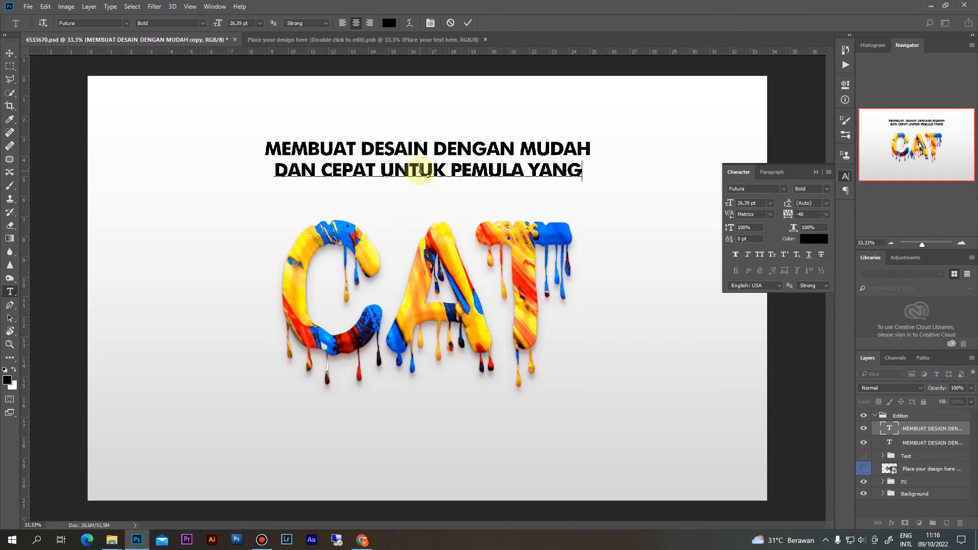
type(" M AU BELAJ")
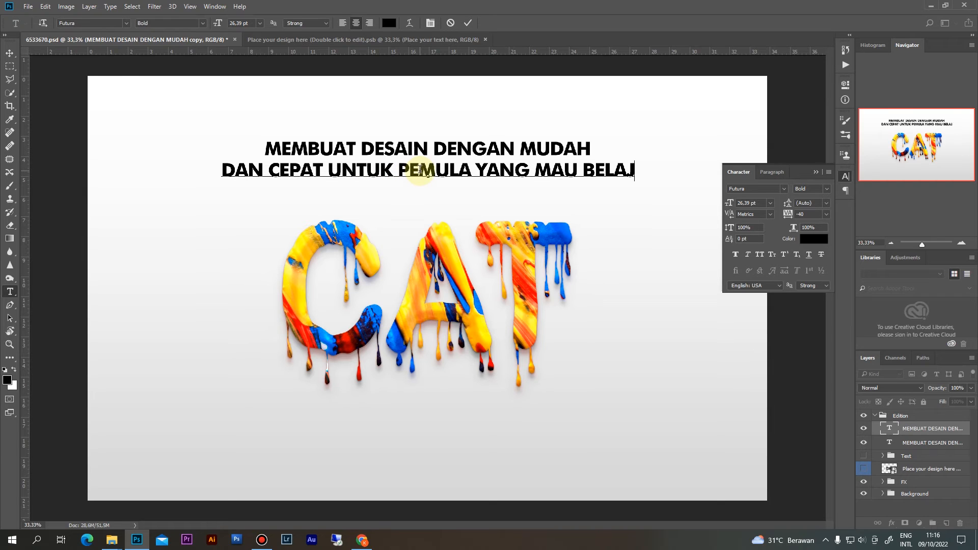
type("AR PHOT")
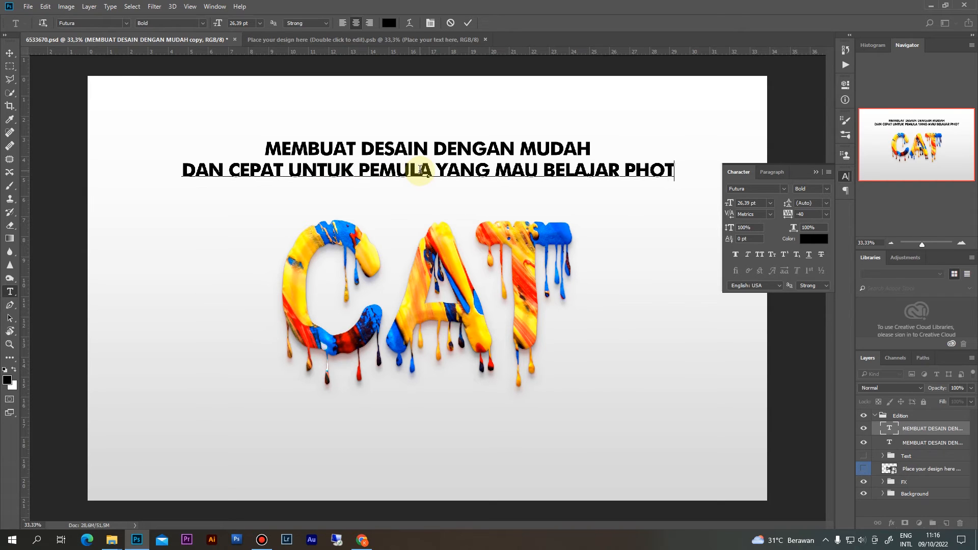
type("O SHOP")
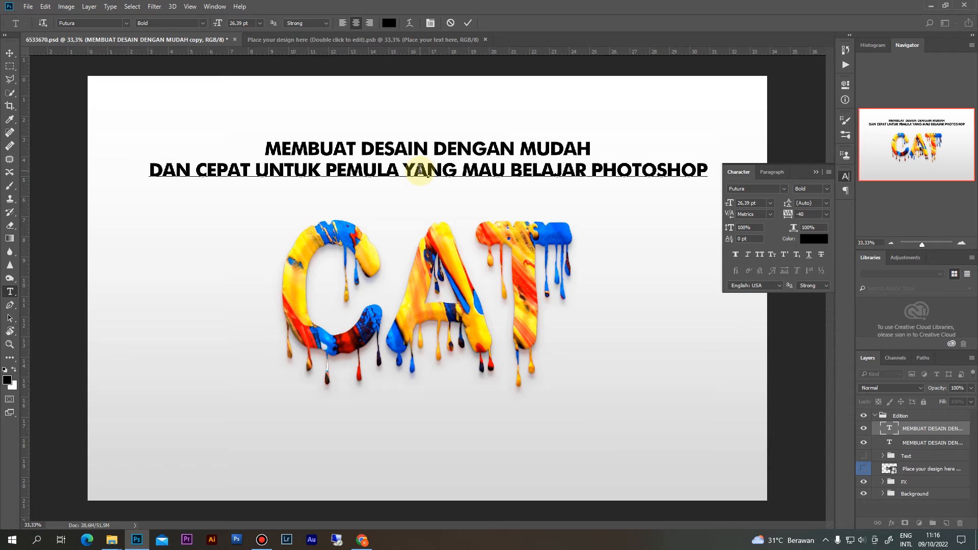
left_click(468, 23)
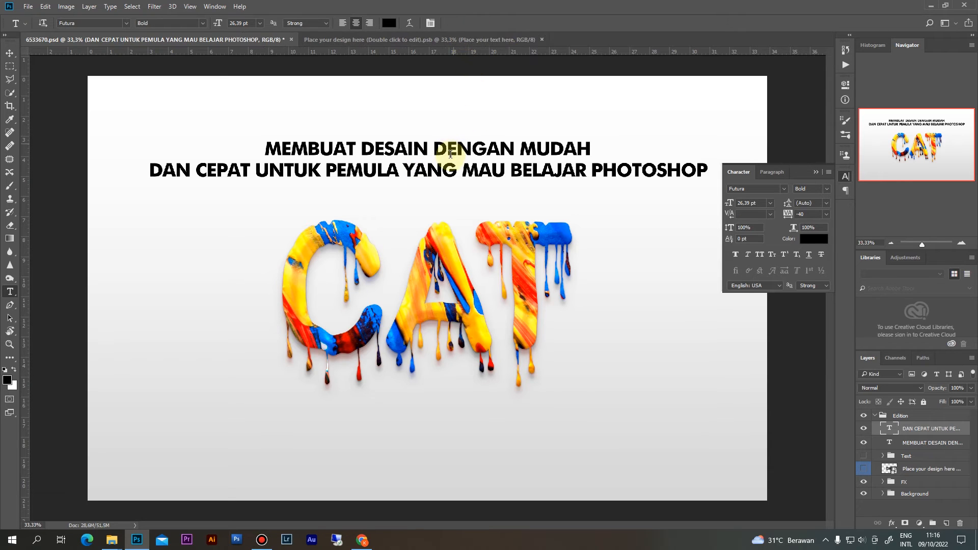
Scale the second heading line down to about 18.17 pt and nudge it up closer to the first line.
key("v")
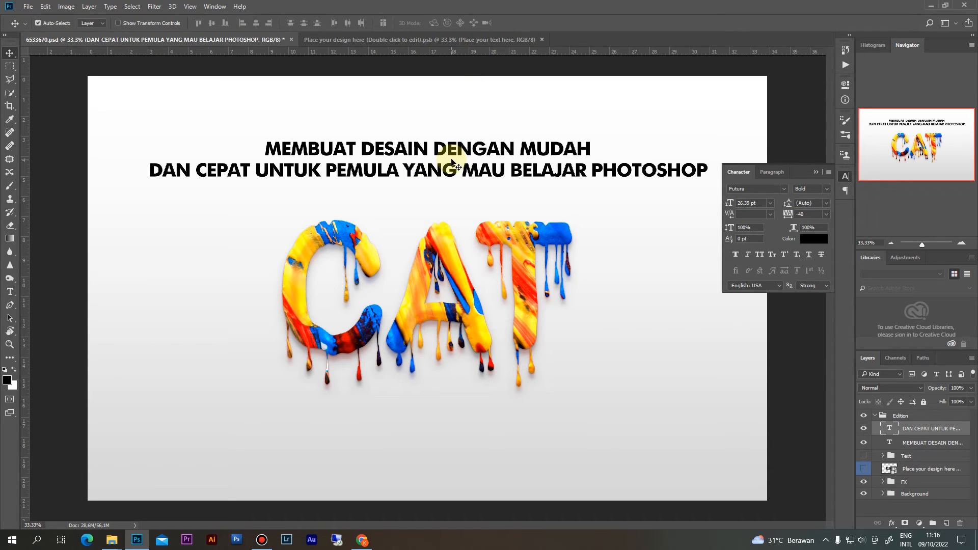
key("ctrl+t")
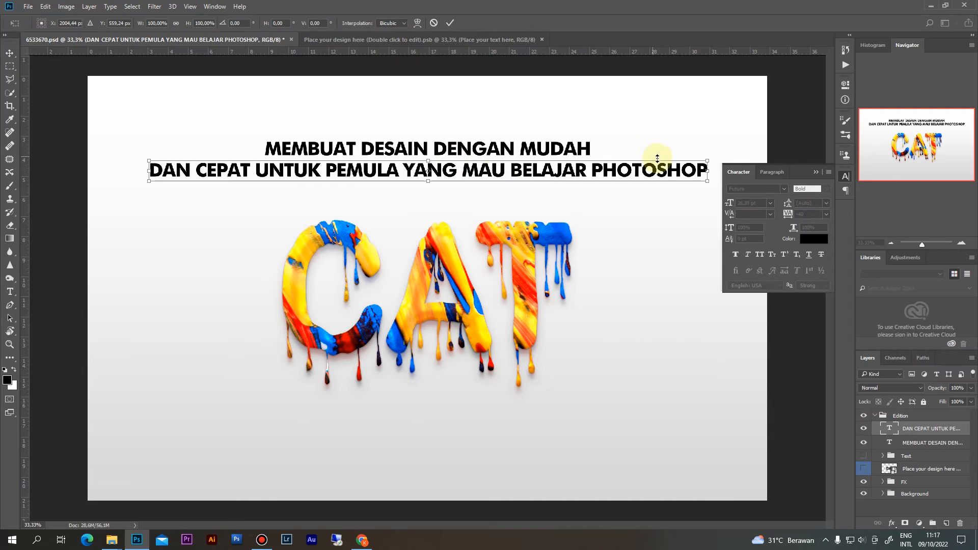
left_click_drag(709, 179, 620, 168)
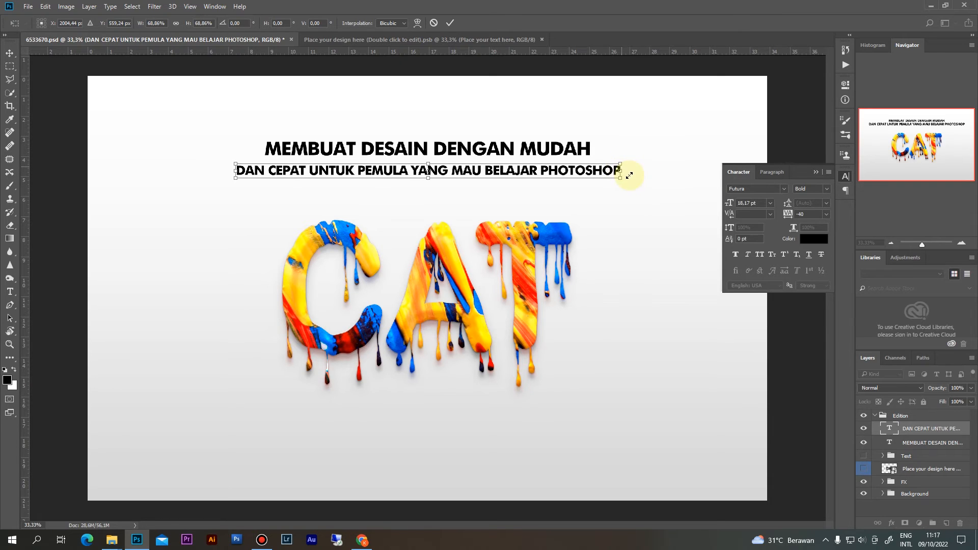
key("Return")
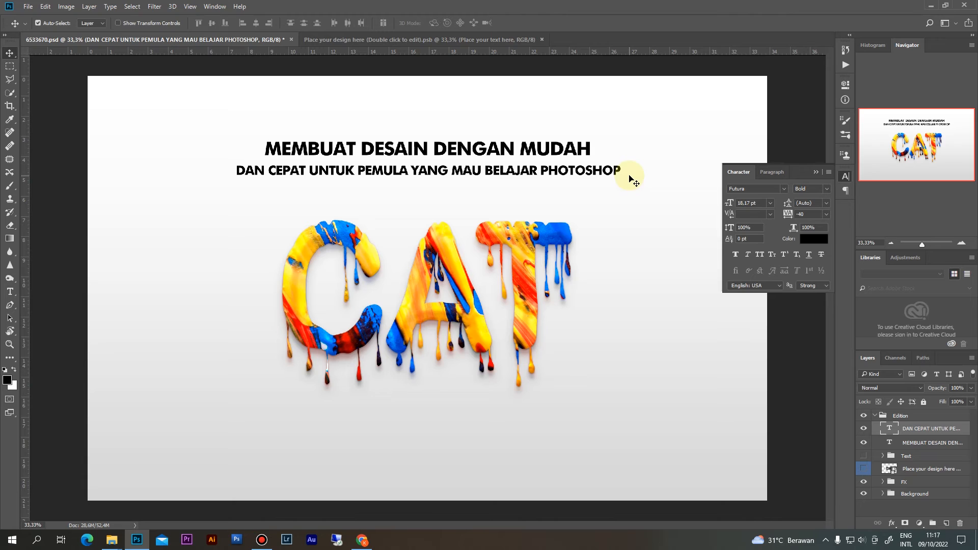
key("shift+Up")
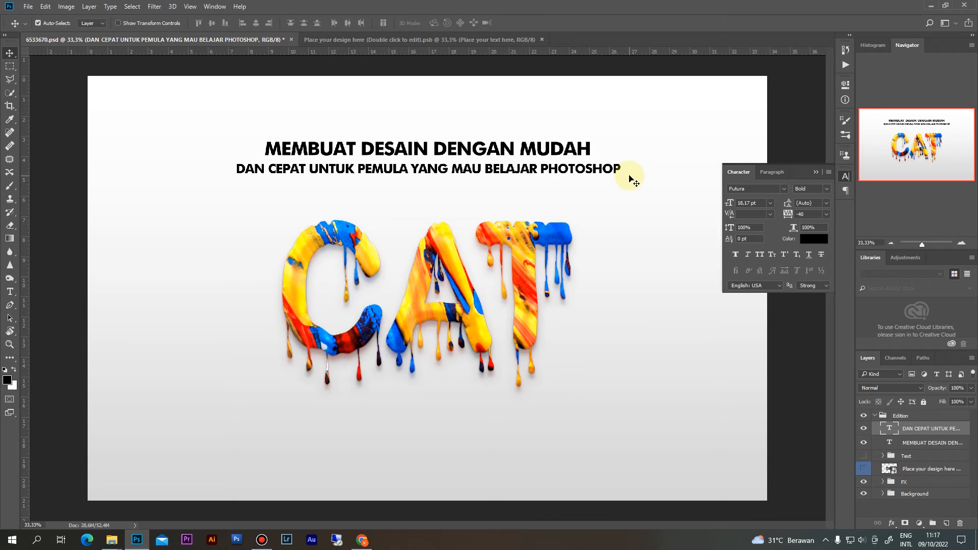
key("shift+Up")
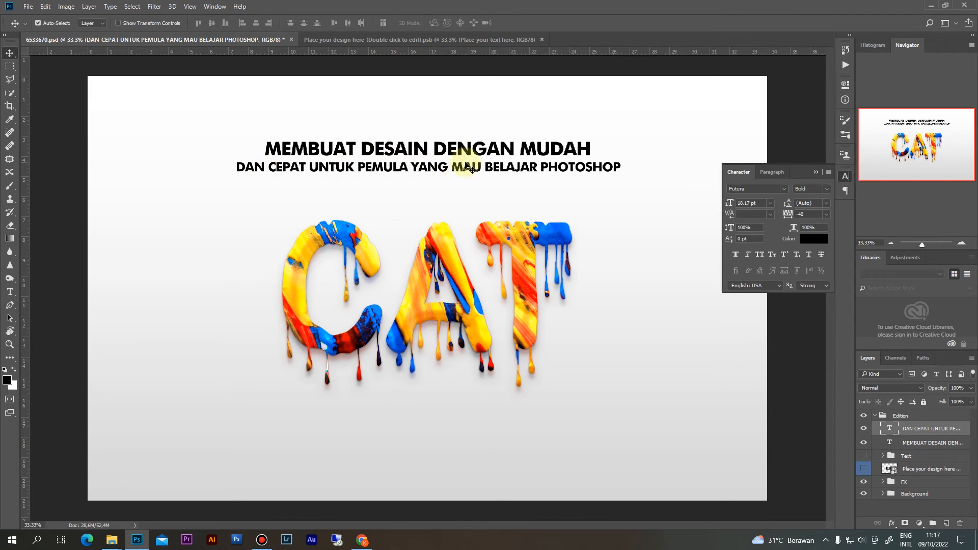
Duplicate the "MEMBUAT DESAIN DENGAN MUDAH" heading below the CAT lettering and change the copy to "TUTORIAL CEPAT BISA BELAJAR PHOTOSHOP".
left_click(506, 149)
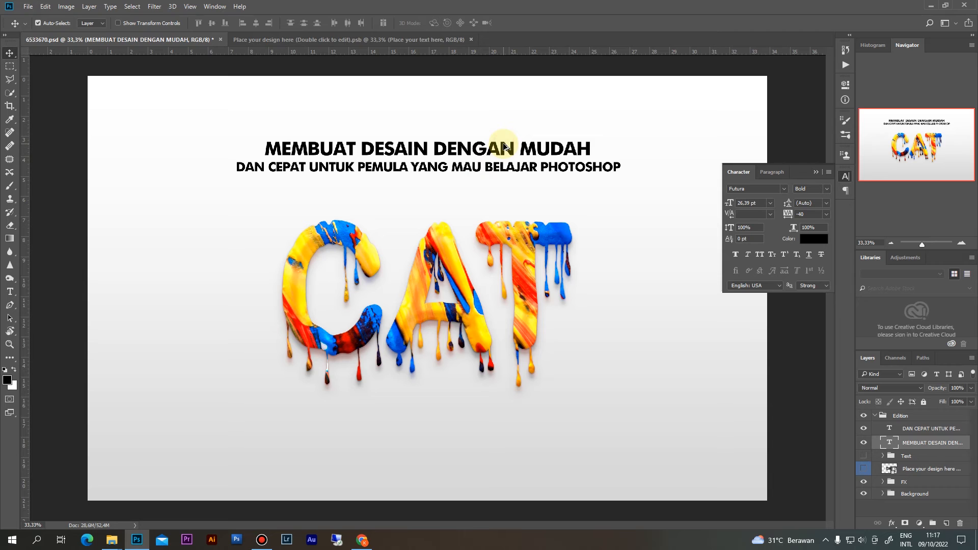
left_click_drag(505, 147, 495, 412)
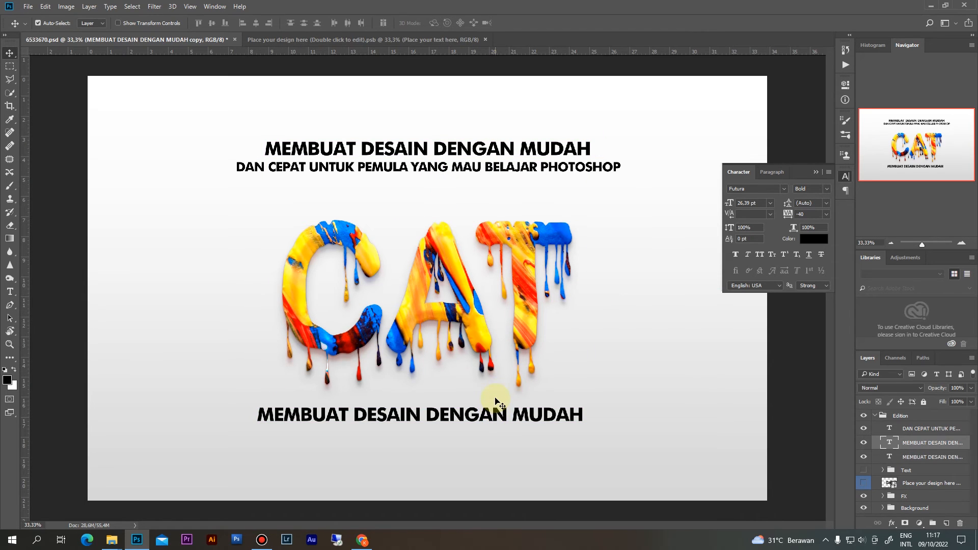
key("t")
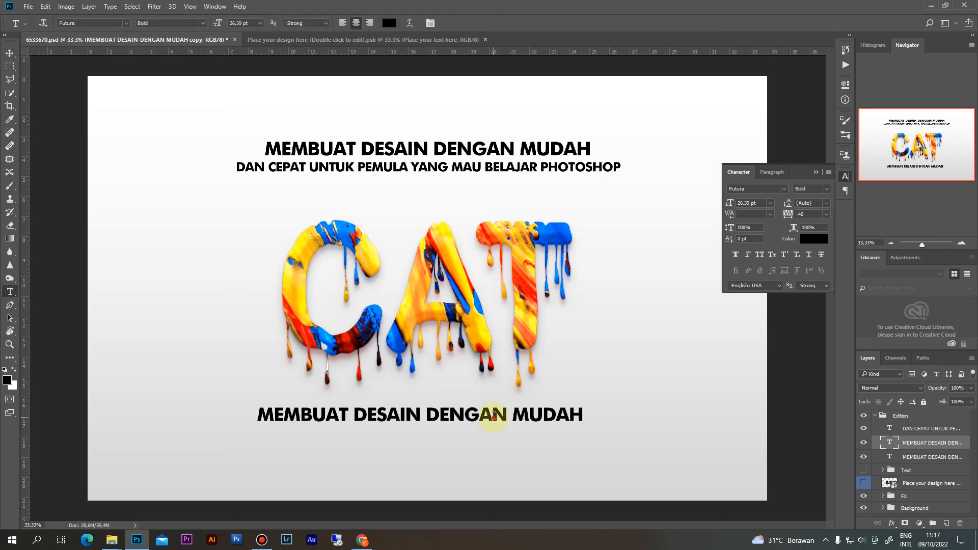
left_click(493, 417)
key("ctrl+a")
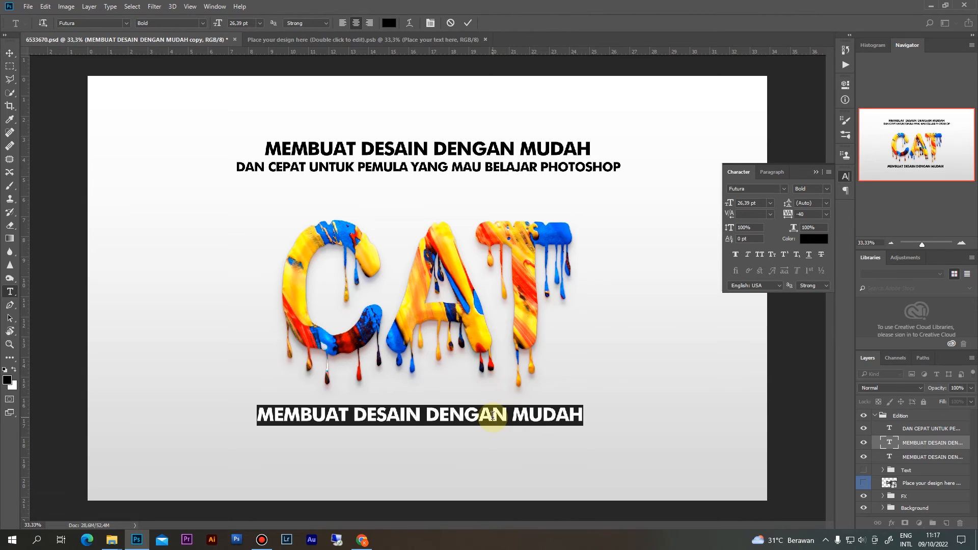
type("TUTORI")
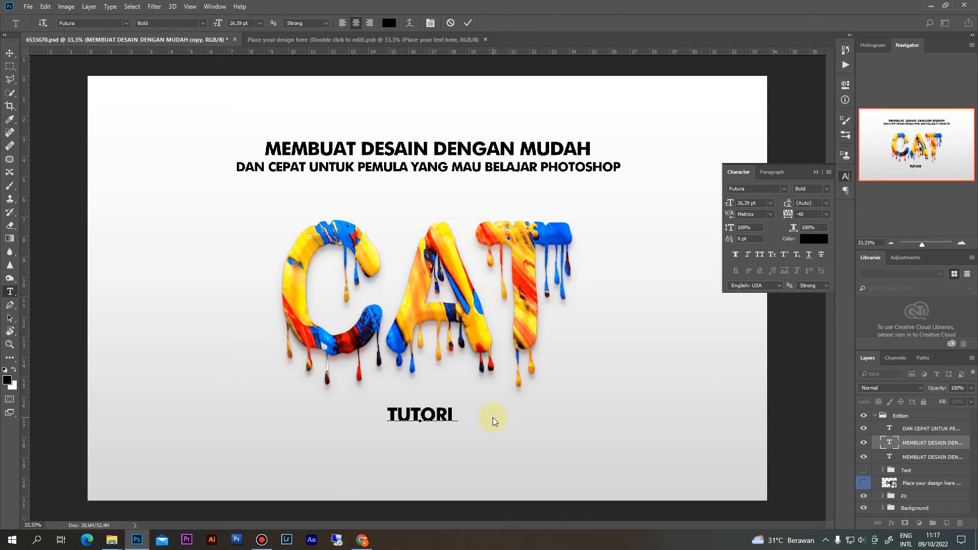
type("AL CEPAT BISA ")
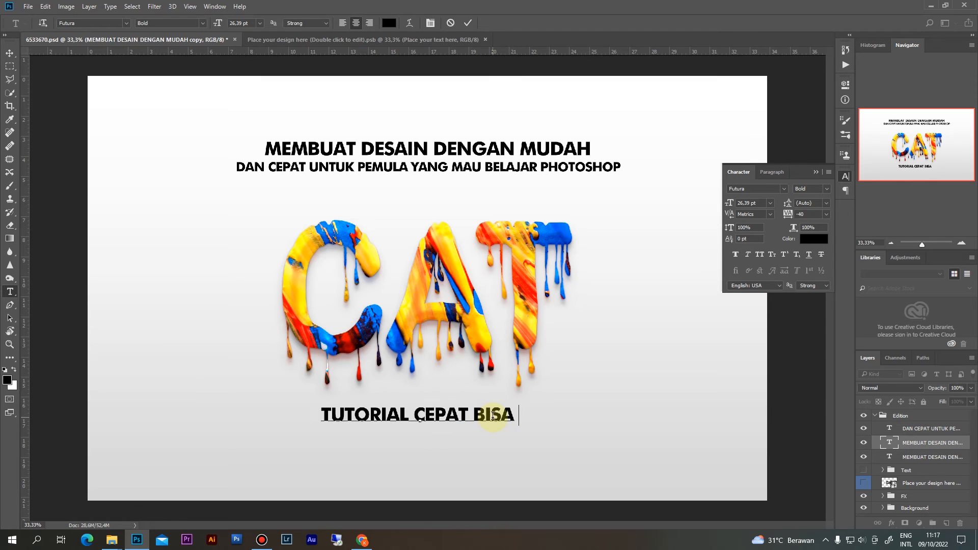
type("BELAJAR PHOTOSHO")
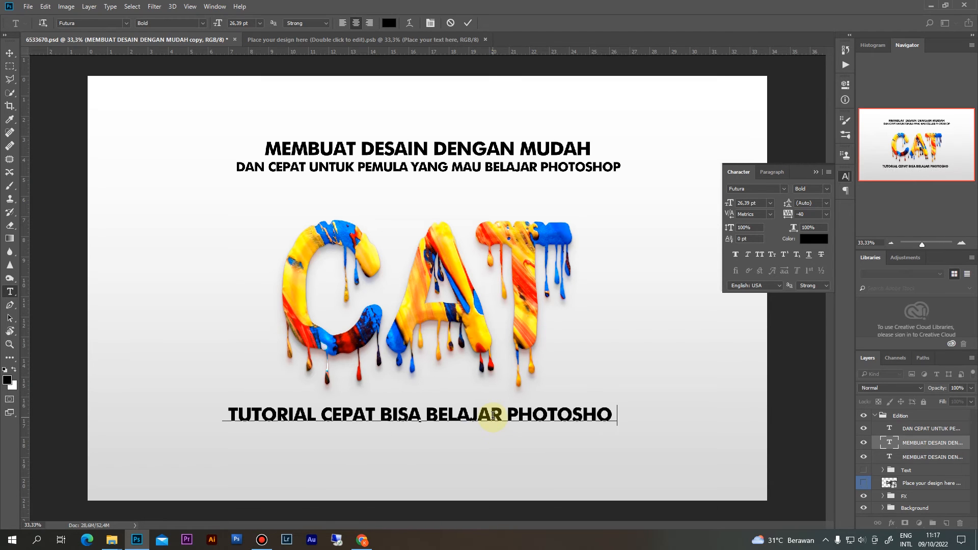
type("P")
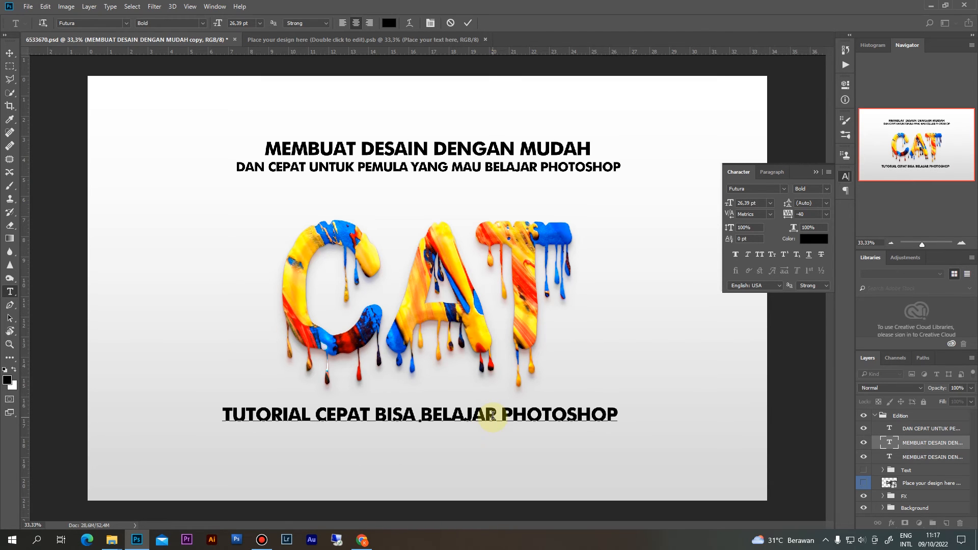
left_click(468, 22)
Scale the "TUTORIAL CEPAT BISA BELAJAR PHOTOSHOP" line down to about 14.83 pt and centre it horizontally on the canvas.
key("v")
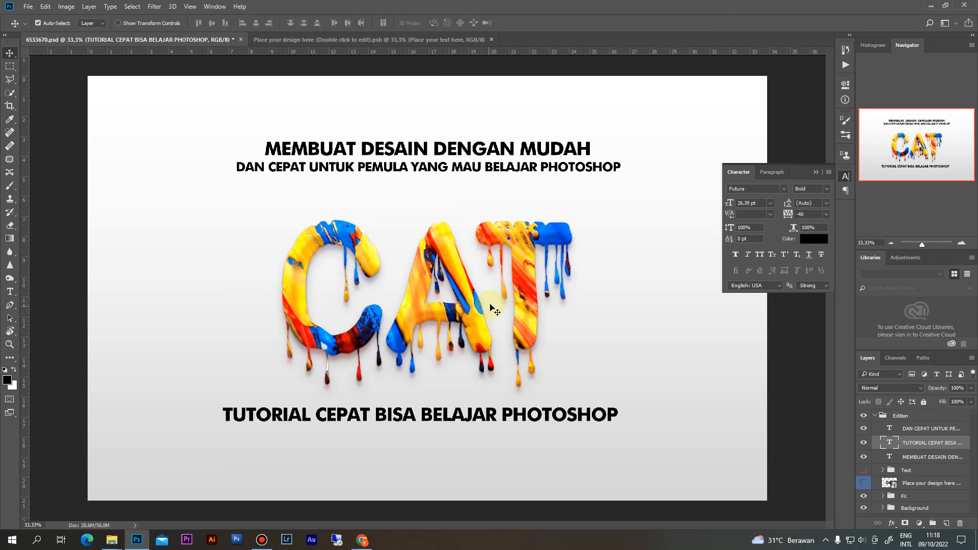
key("ctrl+t")
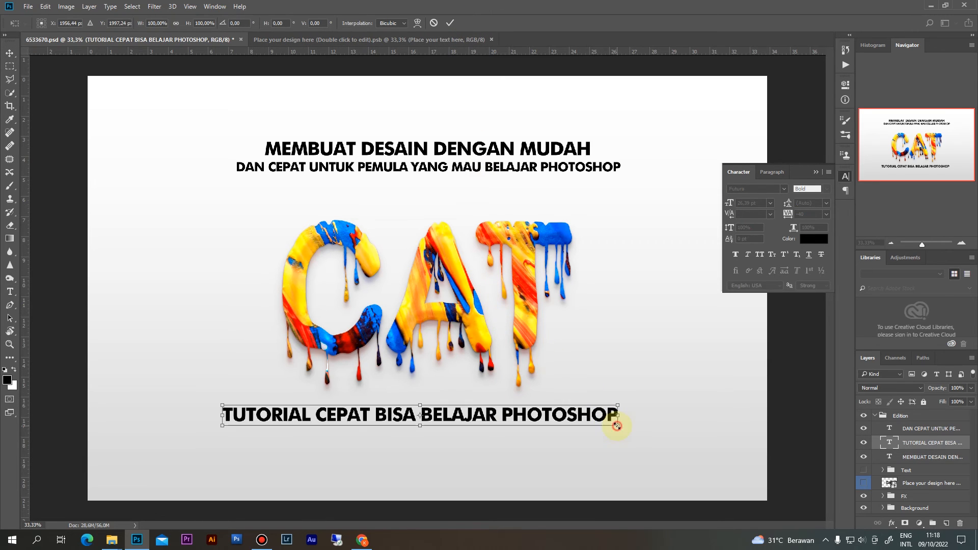
left_click_drag(617, 426, 530, 412)
key("Return")
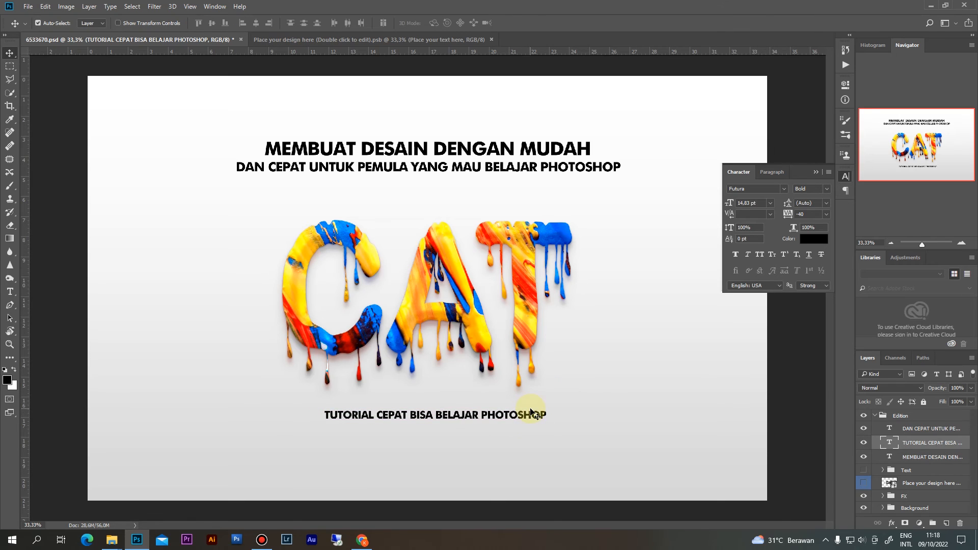
key("ctrl+a")
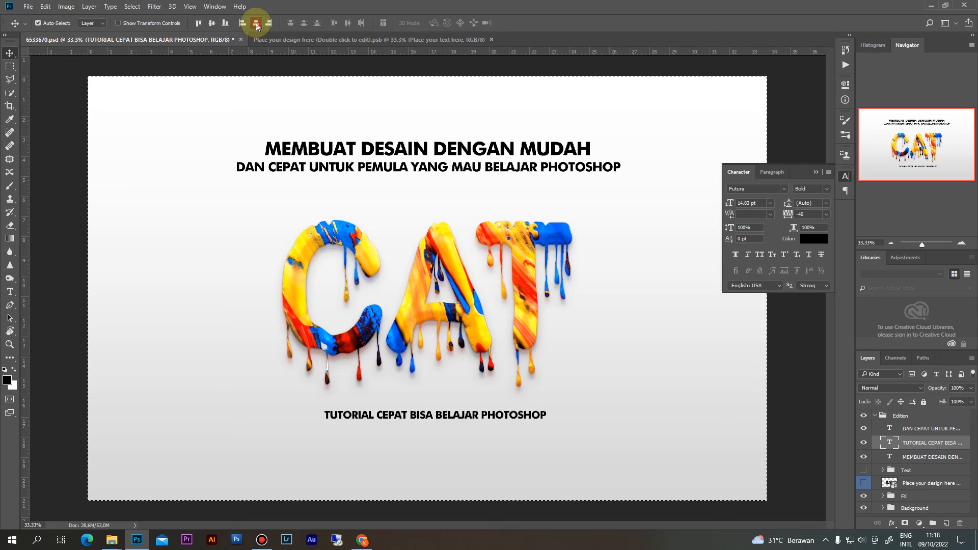
left_click(256, 22)
key("ctrl+d")
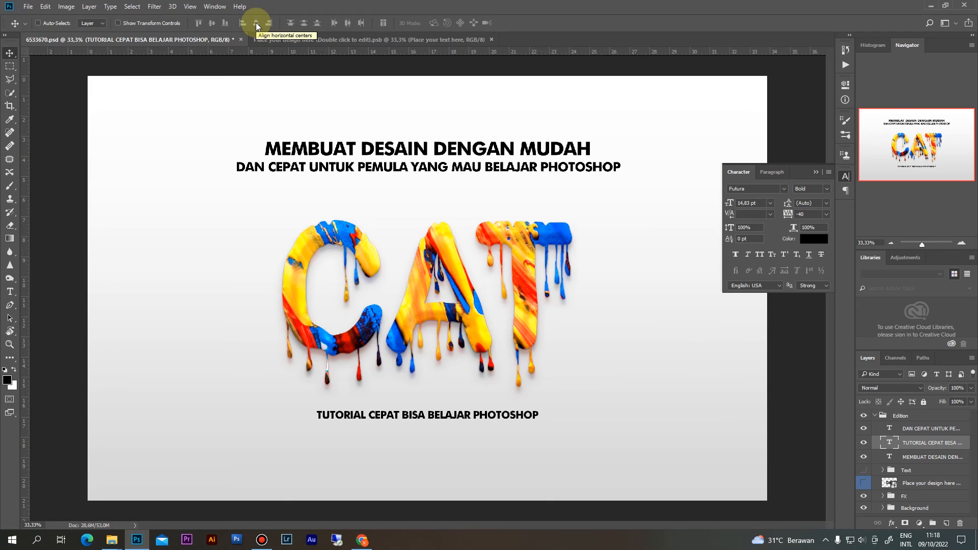
Centre the "DAN CEPAT UNTUK PEMULA YANG MAU BELAJAR PHOTOSHOP" line horizontally on the canvas and clear the selection.
left_click(381, 170)
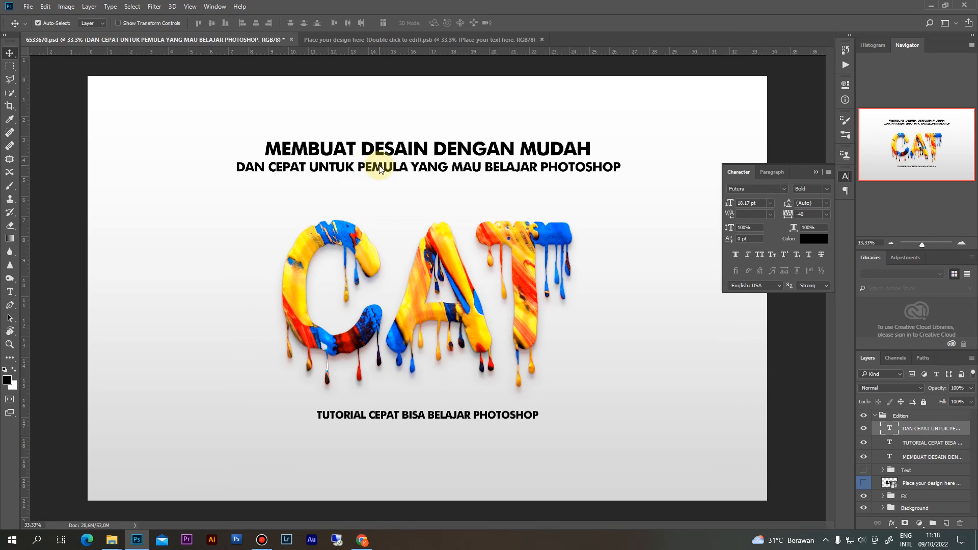
key("ctrl+a")
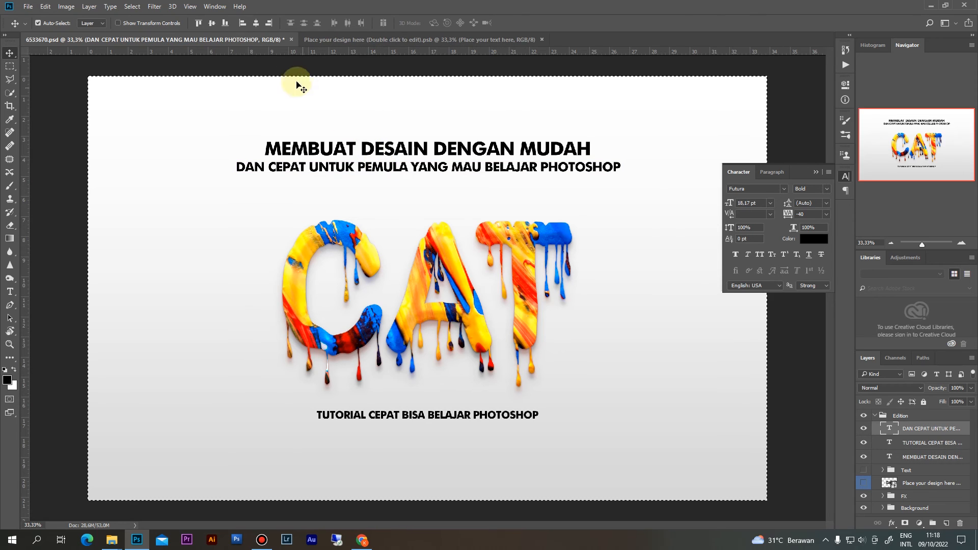
left_click(256, 23)
key("ctrl+d")
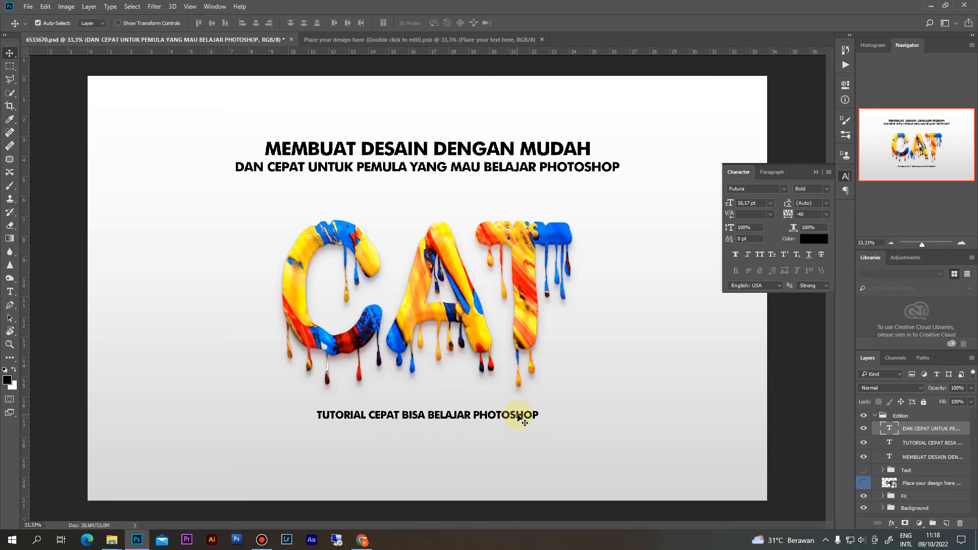
Duplicate the top heading directly below the "TUTORIAL CEPAT BISA BELAJAR PHOTOSHOP" line and change the copy to "MEMBUAT DESAIN 3D TEXT EFFECT PAINT".
left_click(504, 150)
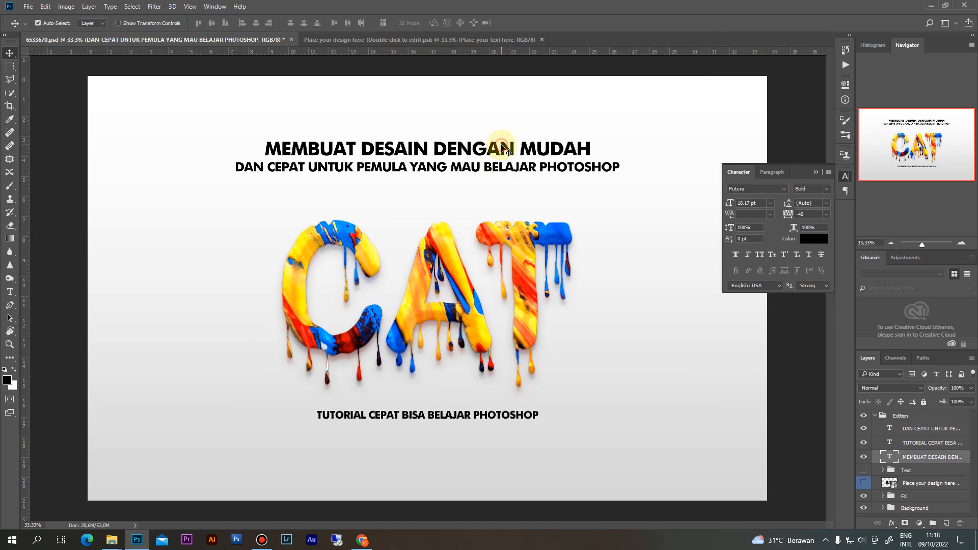
left_click_drag(505, 150, 499, 433)
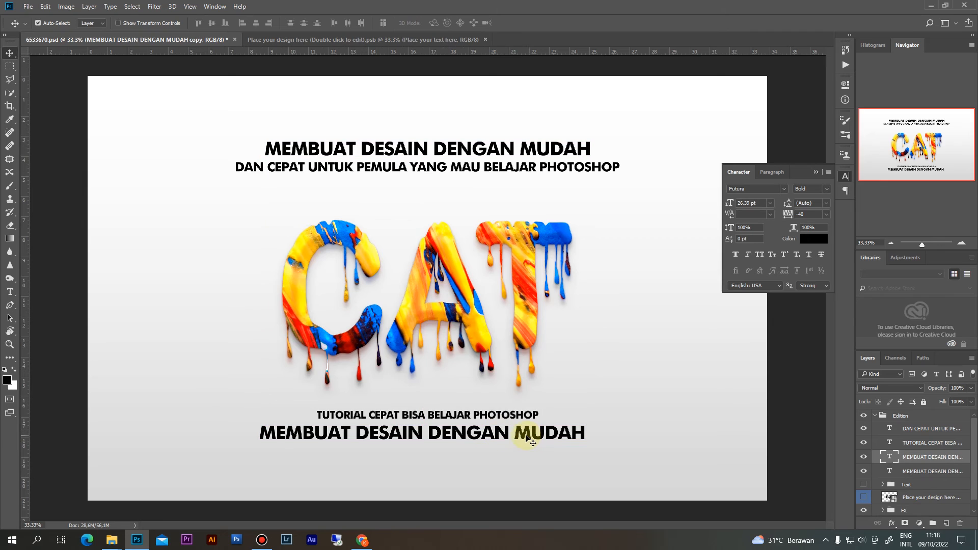
key("t")
left_click(509, 437)
key("ctrl+a")
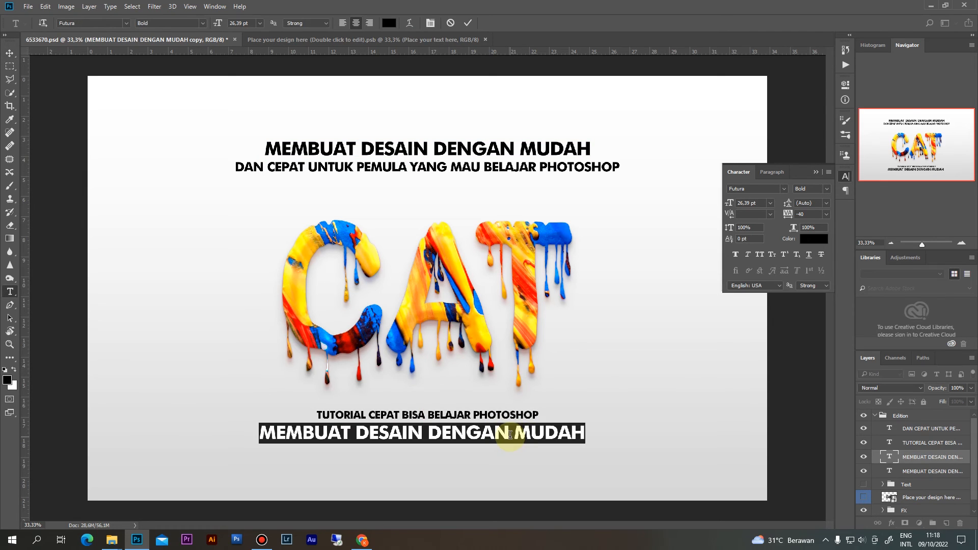
type("MEMB")
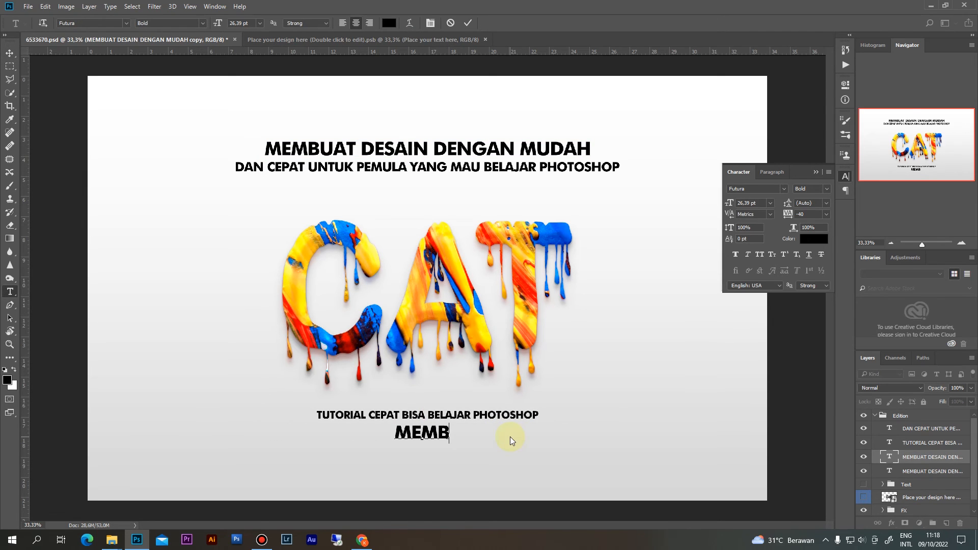
type("UAT DESAI")
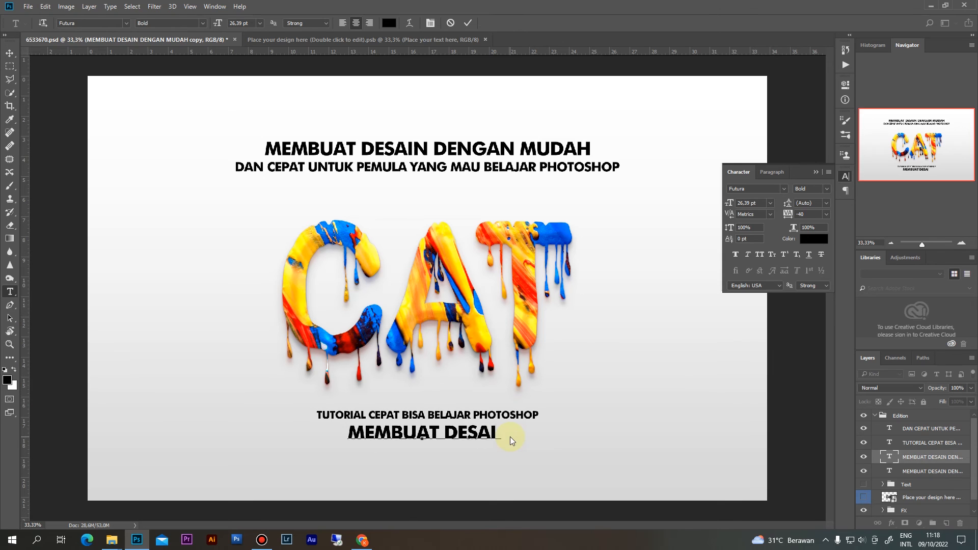
type("N 3D")
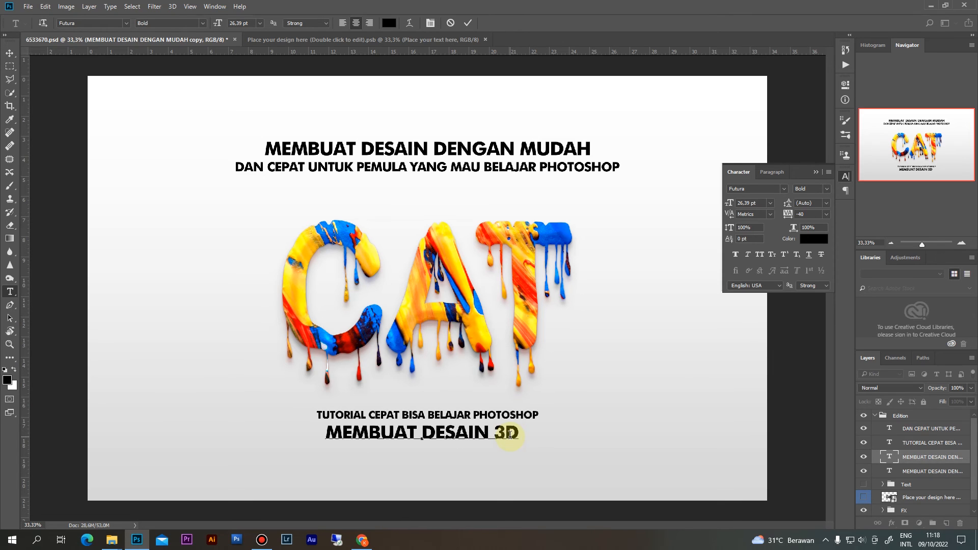
type(" TEXT ")
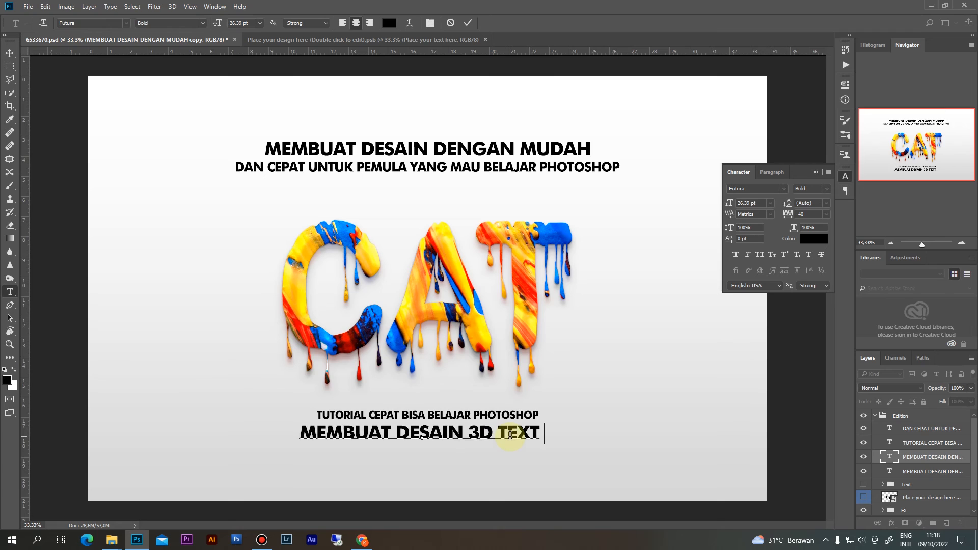
type("EFFECT ")
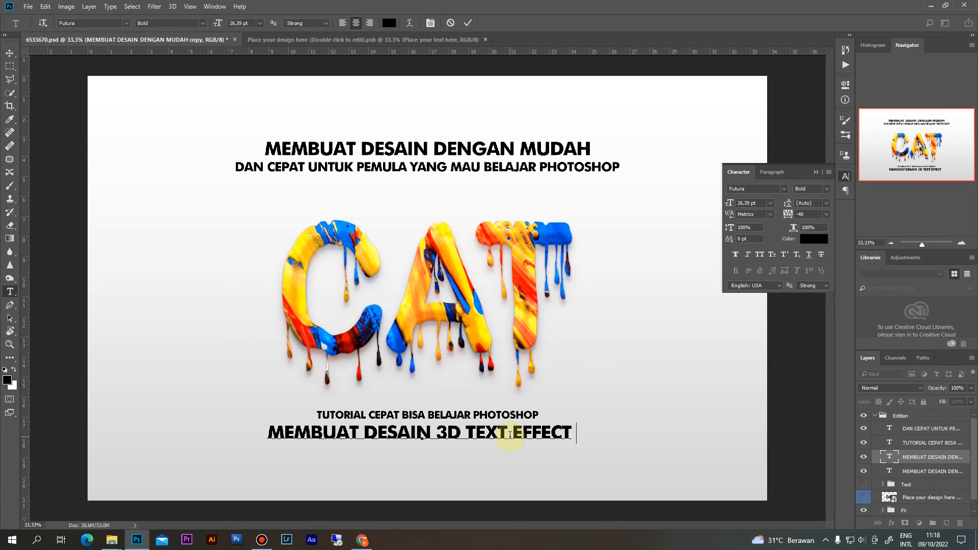
type("PAINT")
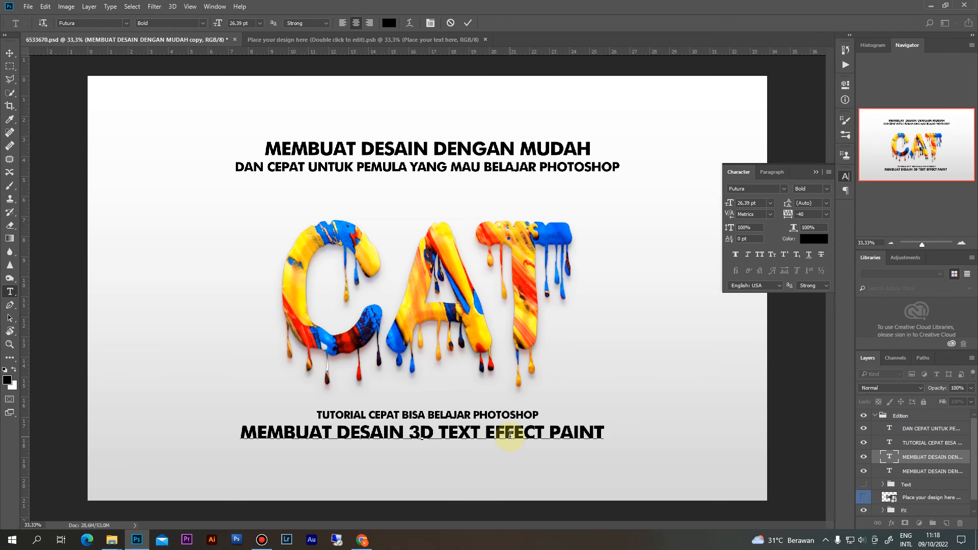
key("ctrl+Return")
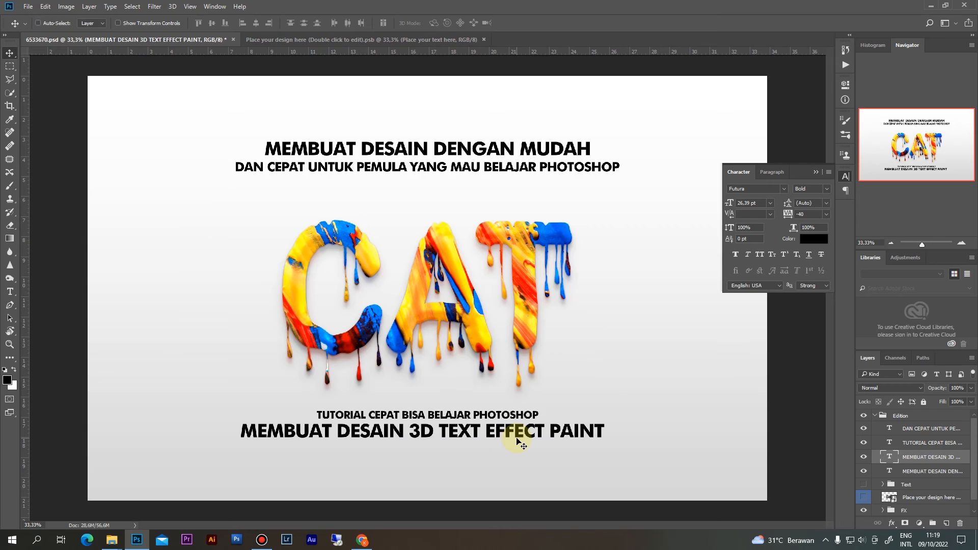
Centre the "MEMBUAT DESAIN 3D TEXT EFFECT PAINT" line horizontally on the canvas and clear the selection.
key("ctrl+a")
left_click(256, 23)
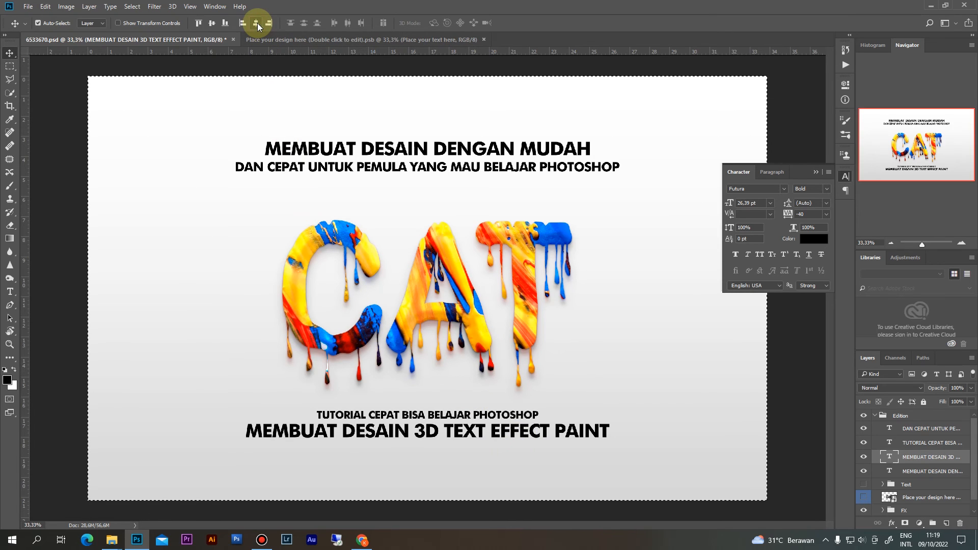
key("ctrl+d")
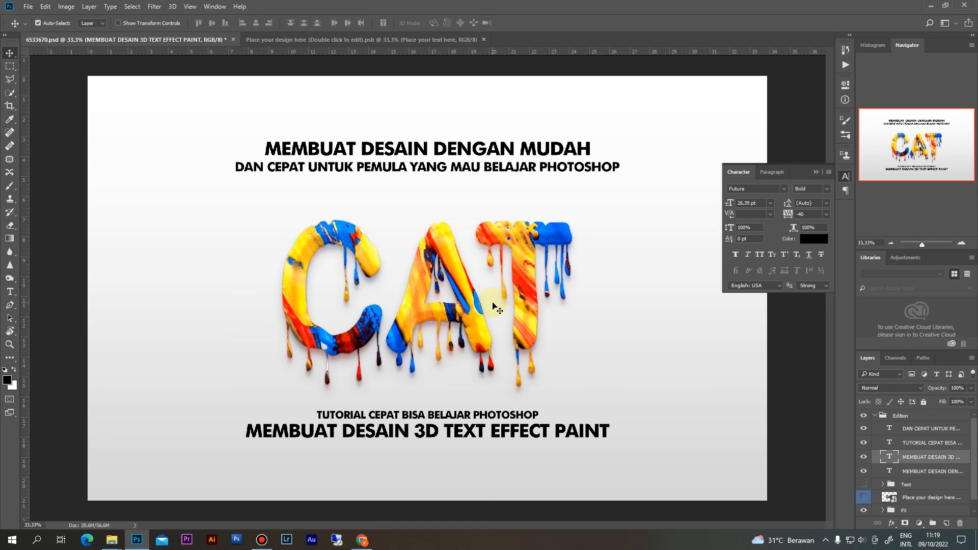
left_click(586, 335)
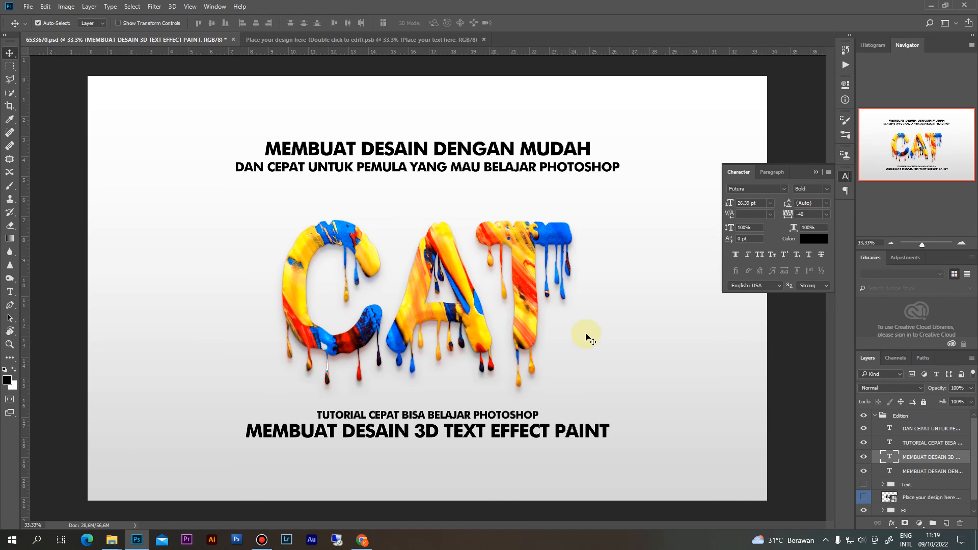